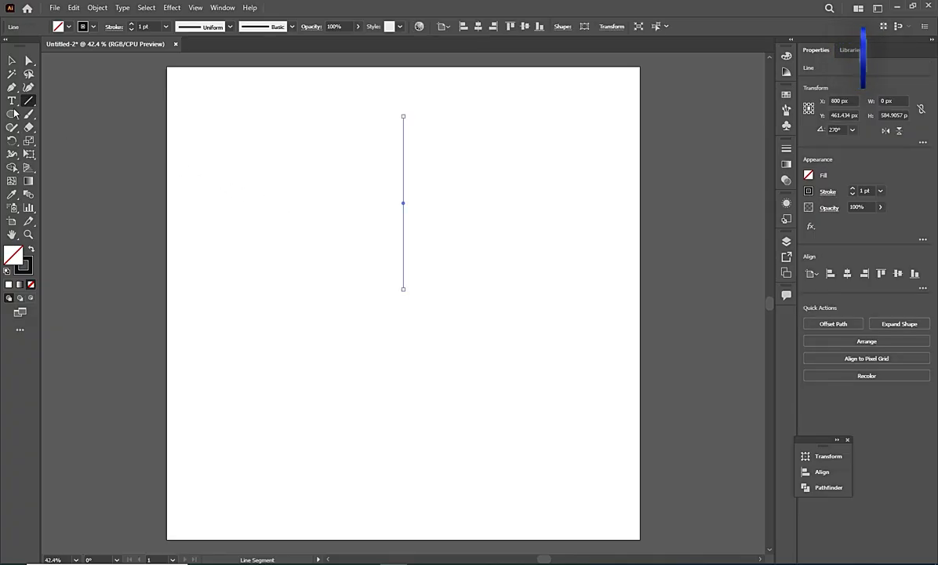
Create a copy of the vertical line rotated 6° about its lower end point.
{"action": "left_click", "coordinate": [13, 66]}
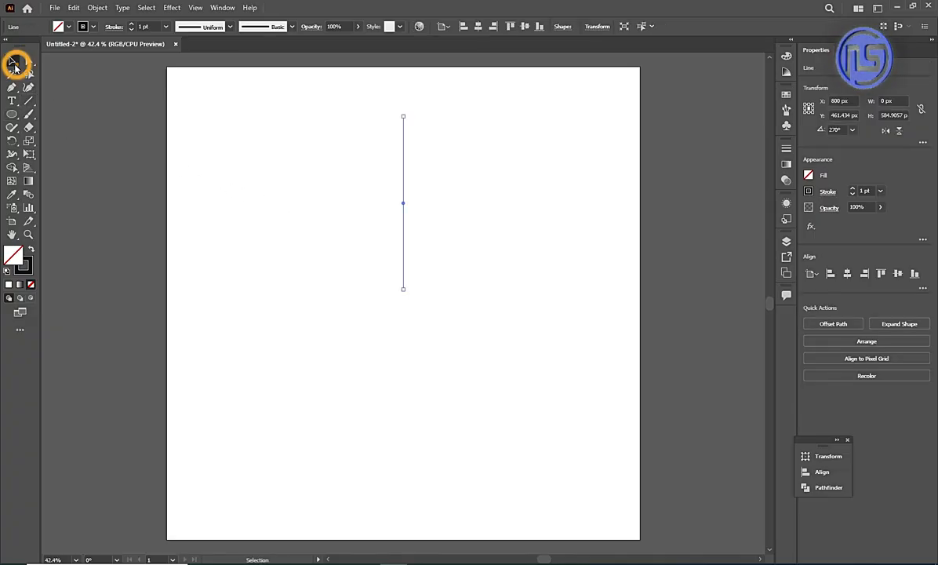
{"action": "key", "text": "r"}
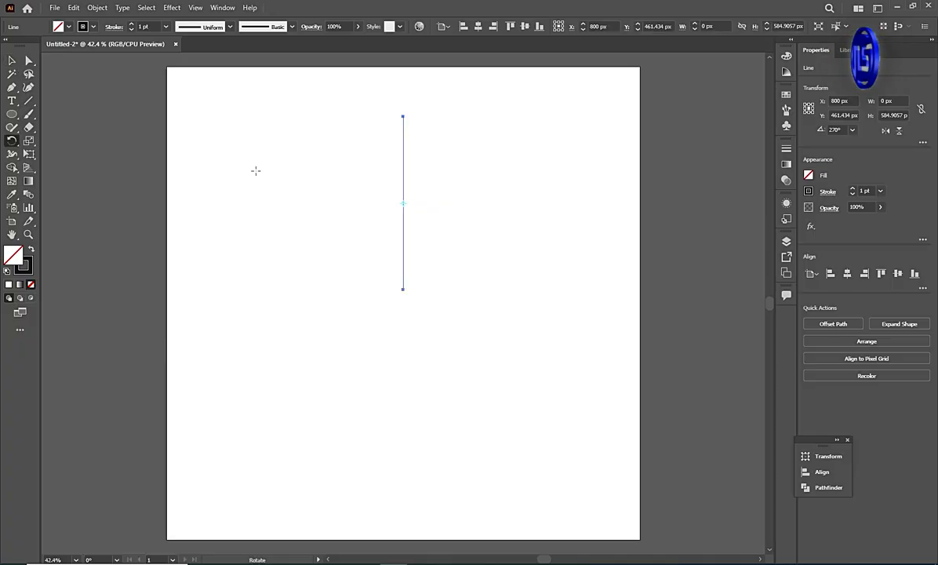
{"action": "left_click", "coordinate": [403, 290]}
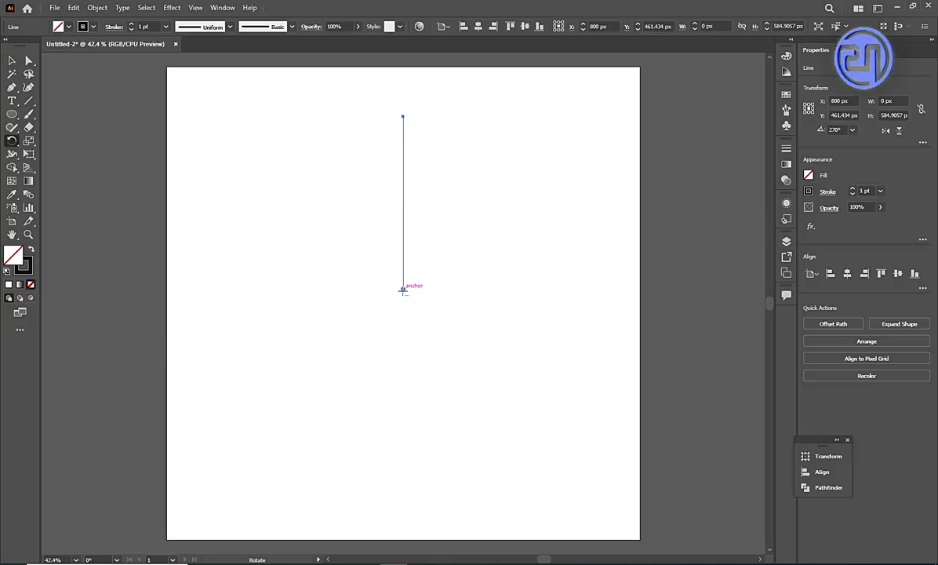
{"action": "left_click", "coordinate": [403, 291]}
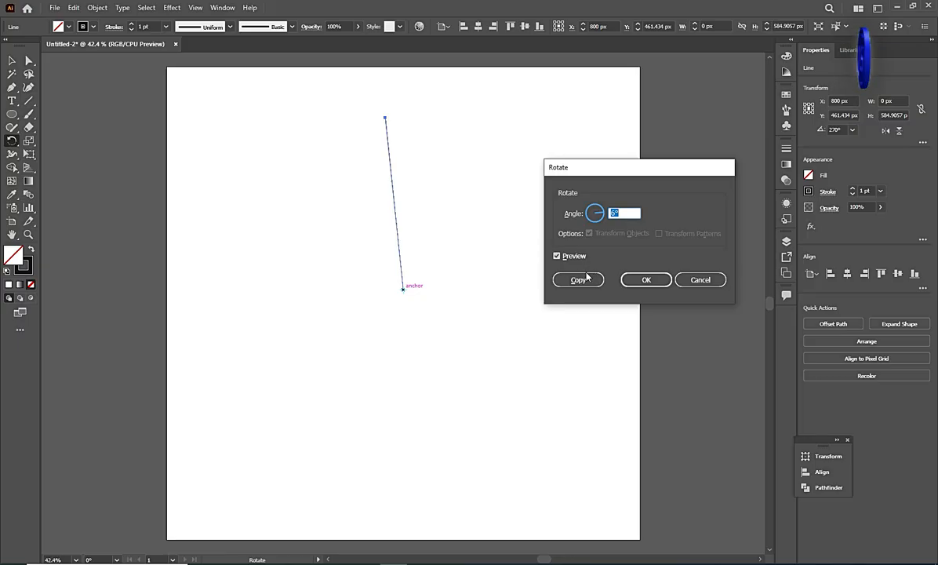
{"action": "left_click", "coordinate": [579, 279]}
Repeat the rotated copy until the lines form a full circle of evenly spaced rays.
{"action": "key", "text": "ctrl+d"}
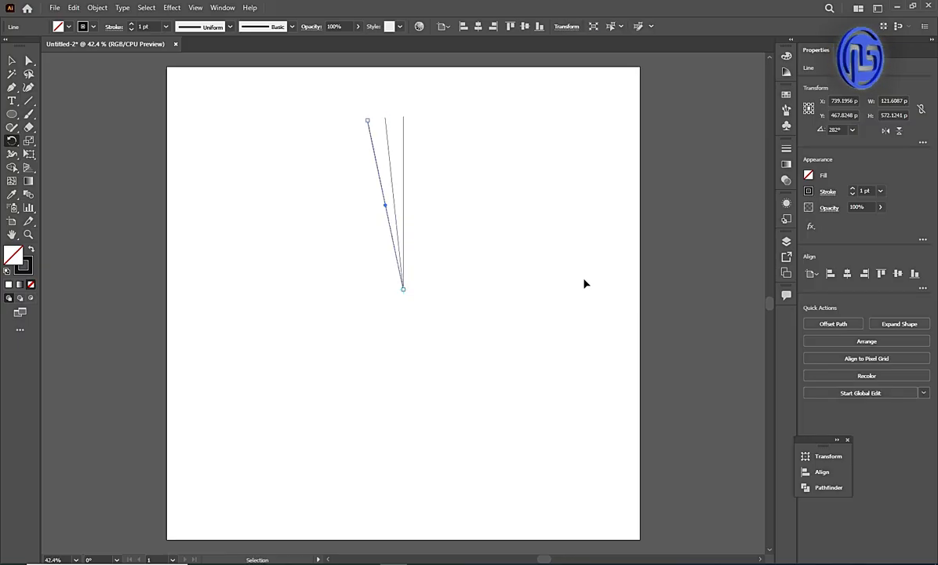
{"action": "key", "text": "ctrl+d"}
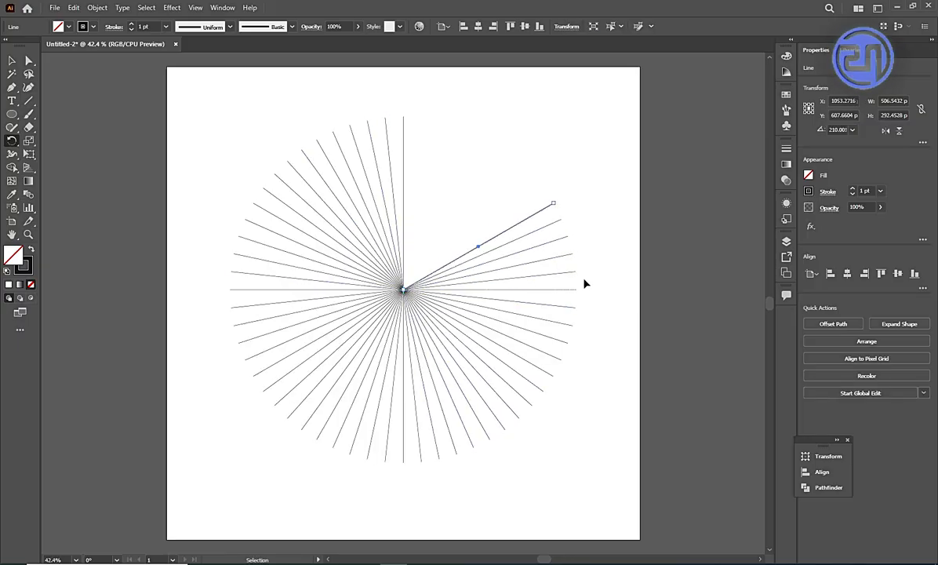
{"action": "key", "text": "ctrl+d"}
{"action": "key", "text": "ctrl+d"}
{"action": "key", "text": "ctrl+d"}
{"action": "key", "text": "ctrl+d"}
{"action": "key", "text": "ctrl+d"}
{"action": "key", "text": "ctrl+d"}
{"action": "key", "text": "ctrl+d"}
{"action": "key", "text": "ctrl+d"}
{"action": "key", "text": "ctrl+d"}
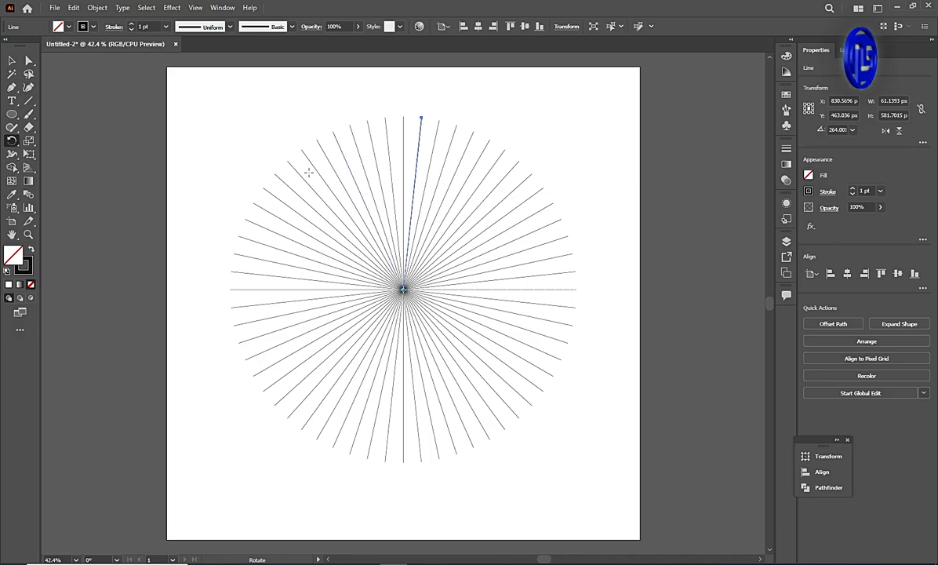
Select all the radial lines and group them.
{"action": "left_click", "coordinate": [12, 60]}
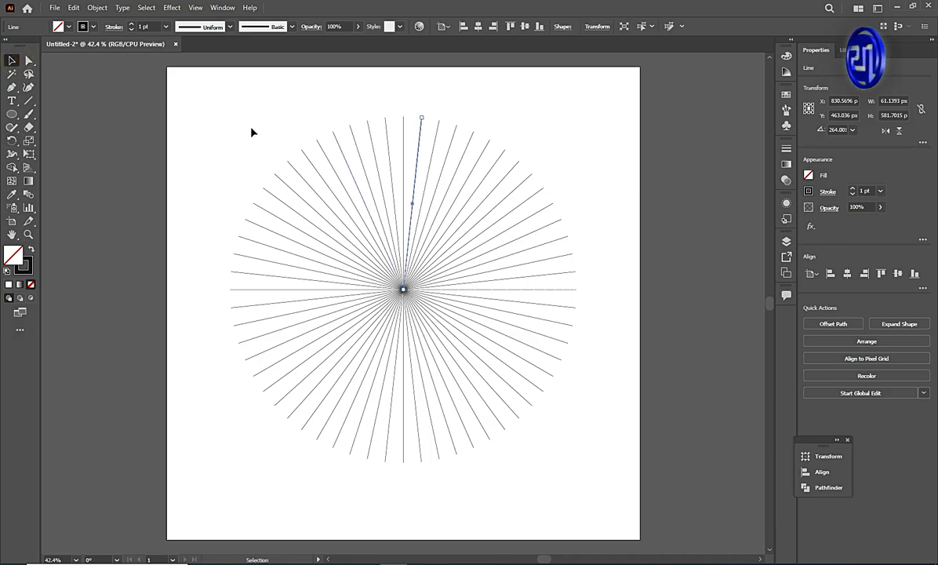
{"action": "left_click_drag", "start_coordinate": [252, 127], "coordinate": [541, 411]}
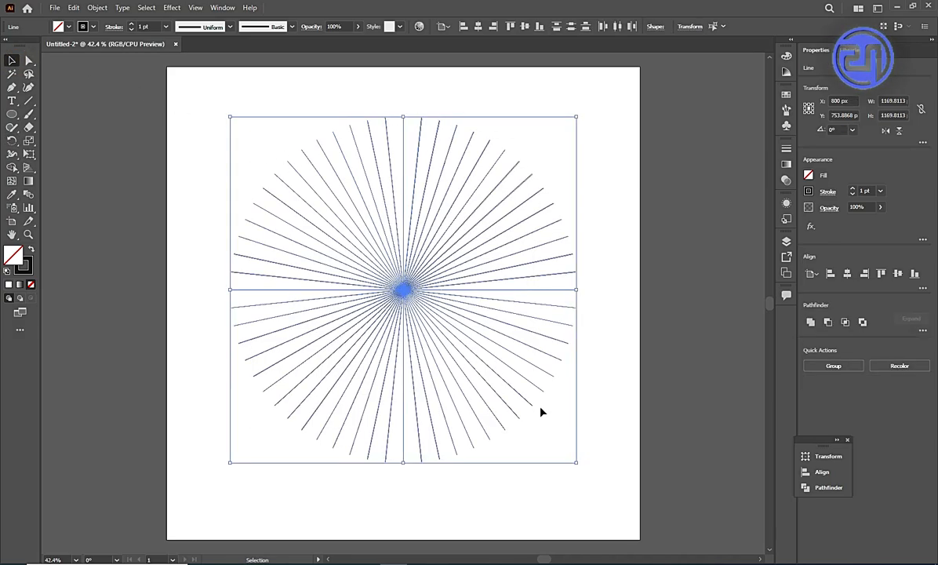
{"action": "left_click", "coordinate": [834, 366]}
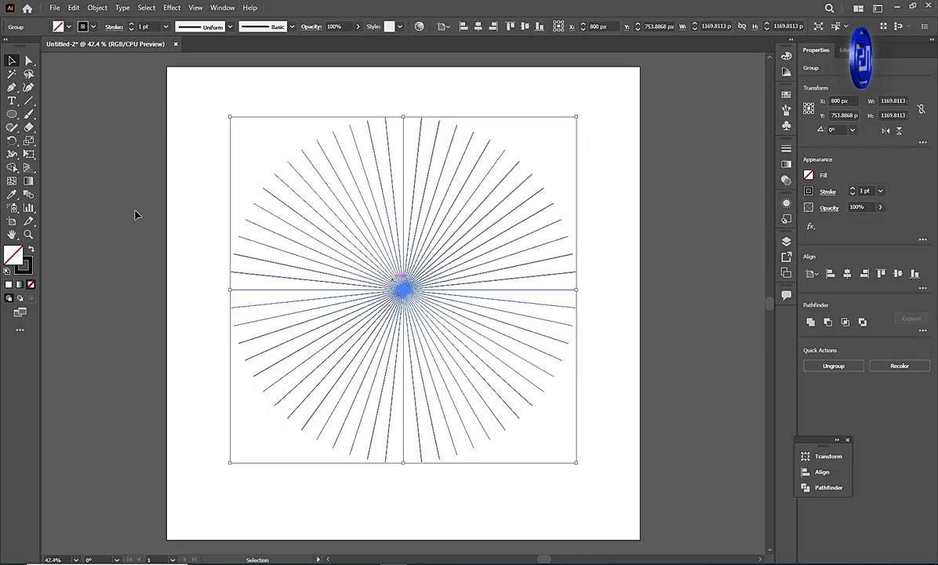
Draw a circle about 1157 px in diameter and centre it together with the line group on the artboard.
{"action": "left_click", "coordinate": [12, 114]}
{"action": "left_click_drag", "start_coordinate": [218, 144], "coordinate": [560, 486]}
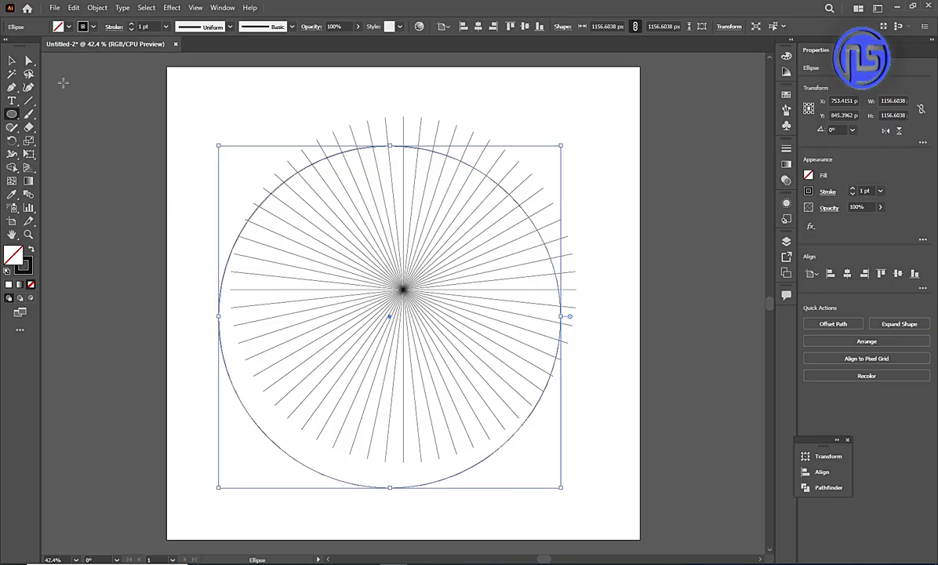
{"action": "left_click", "coordinate": [14, 61]}
{"action": "left_click_drag", "start_coordinate": [213, 100], "coordinate": [421, 275]}
{"action": "left_click", "coordinate": [847, 273]}
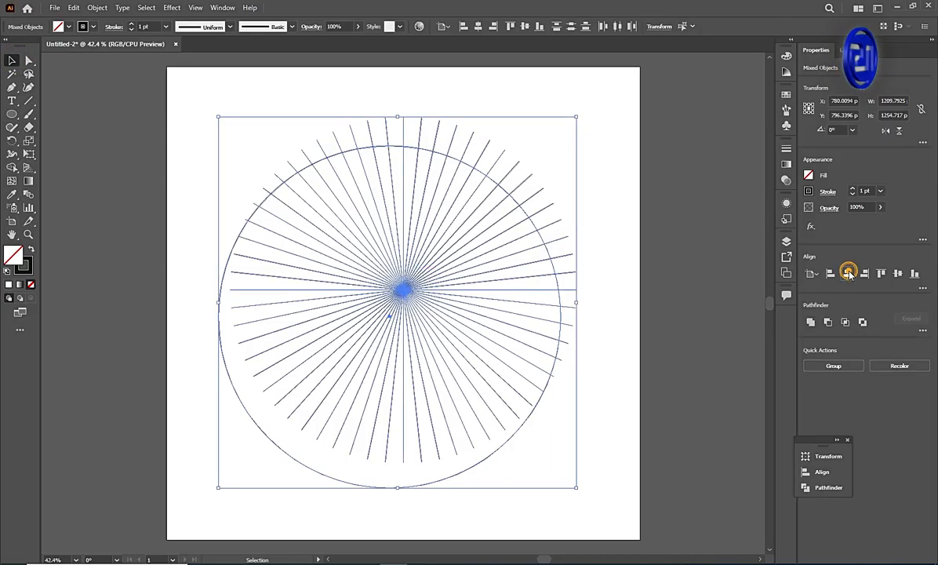
{"action": "left_click", "coordinate": [899, 273]}
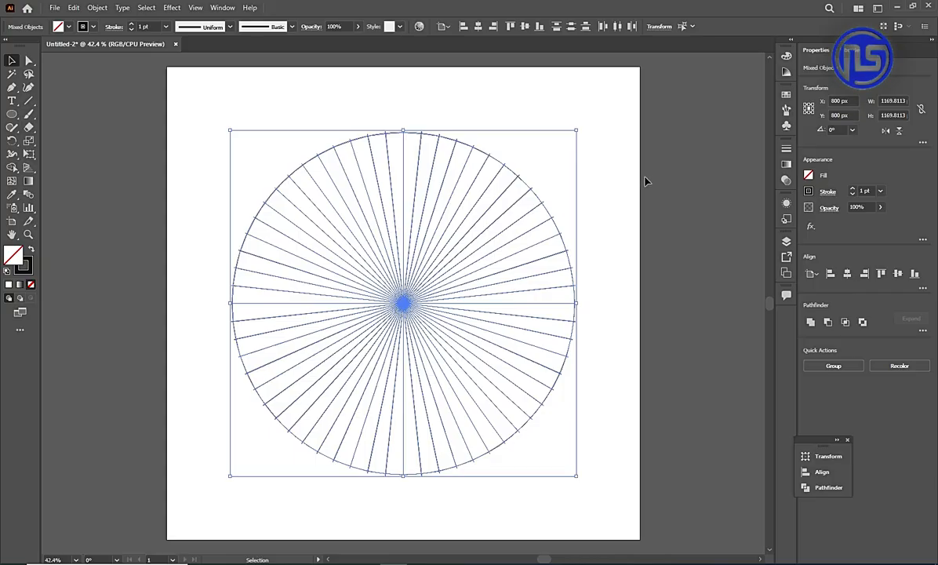
{"action": "left_click", "coordinate": [598, 168]}
Duplicate the circle with a slight offset and shrink the copy proportionally to about two-thirds of its size.
{"action": "left_click", "coordinate": [495, 162]}
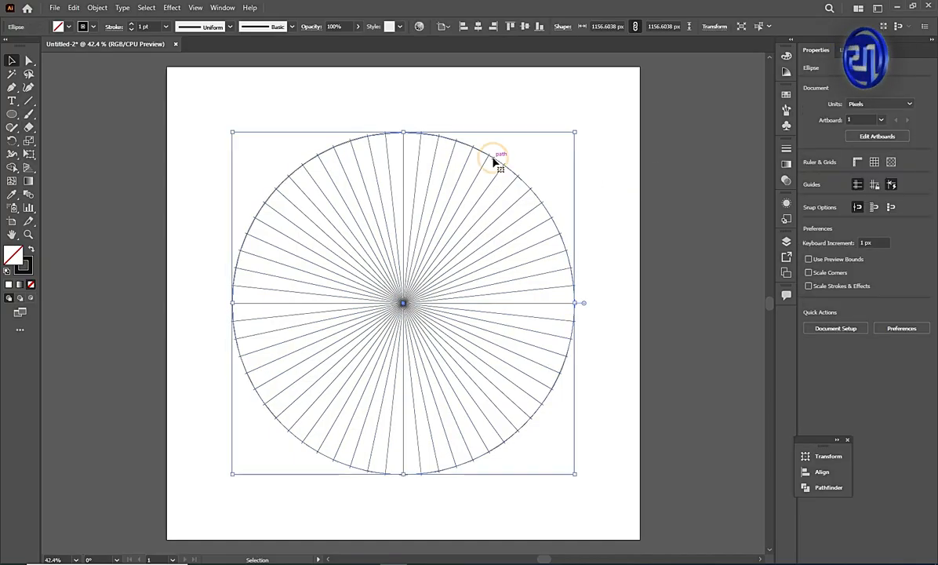
{"action": "left_click_drag", "start_coordinate": [534, 198], "coordinate": [527, 206]}
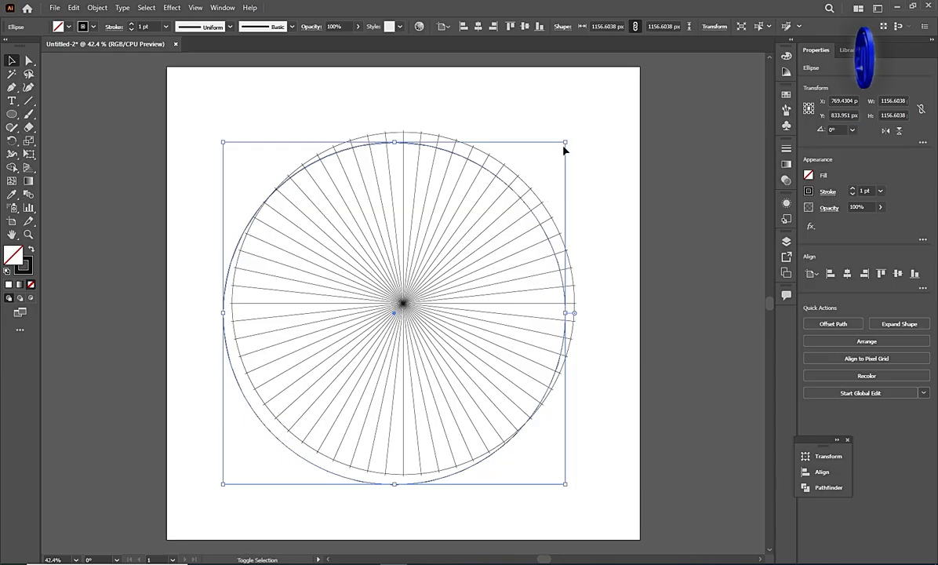
{"action": "left_click_drag", "start_coordinate": [566, 143], "coordinate": [445, 261]}
Centre both circles and the line group horizontally and vertically on the artboard.
{"action": "left_click_drag", "start_coordinate": [258, 107], "coordinate": [417, 379]}
{"action": "left_click", "coordinate": [846, 273]}
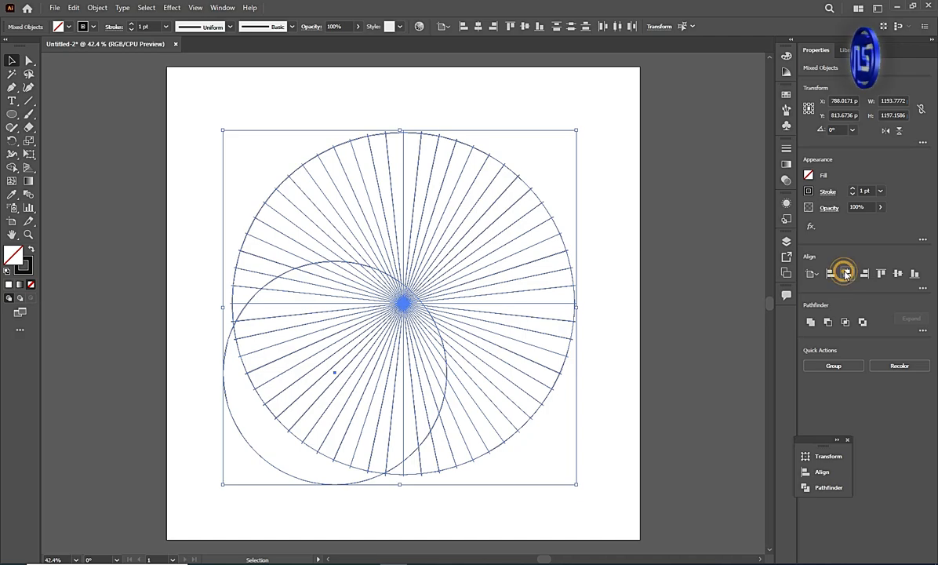
{"action": "left_click", "coordinate": [897, 273]}
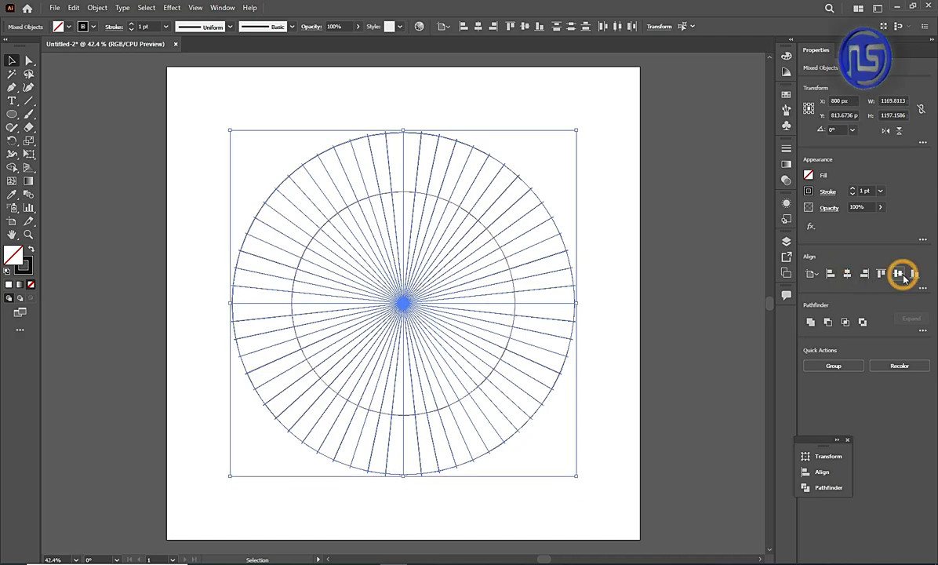
{"action": "left_click", "coordinate": [570, 185]}
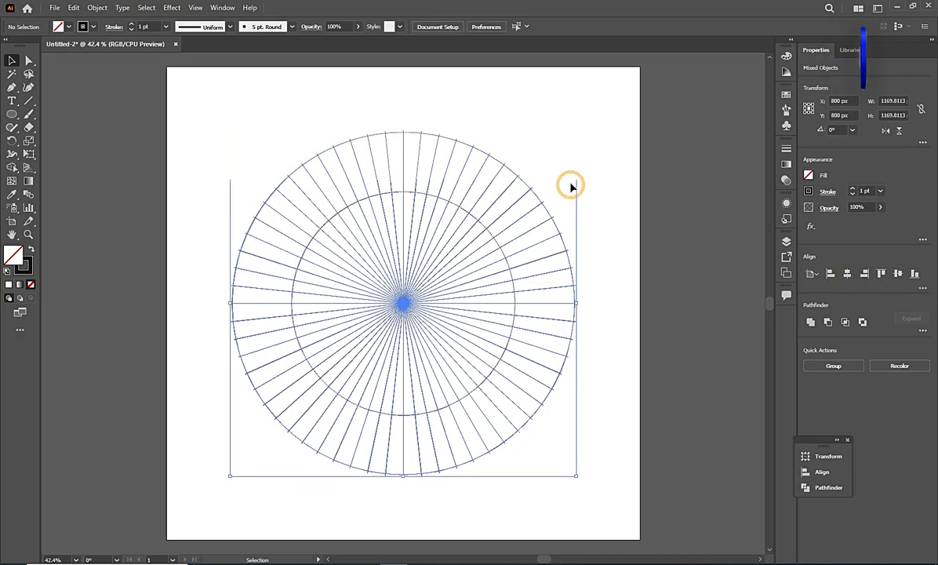
Make a blend between the outer and the inner circle.
{"action": "left_click", "coordinate": [394, 135]}
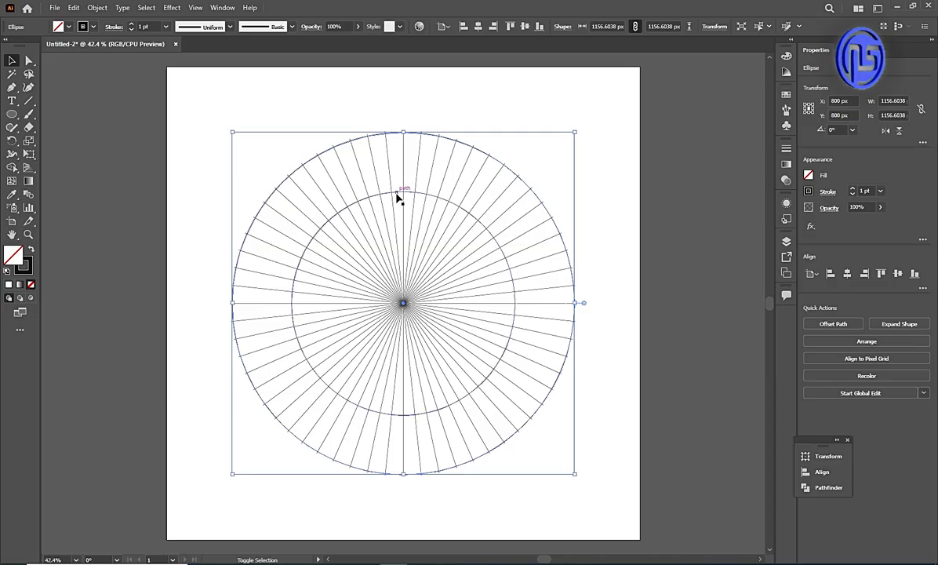
{"action": "left_click", "coordinate": [397, 196], "text": "shift"}
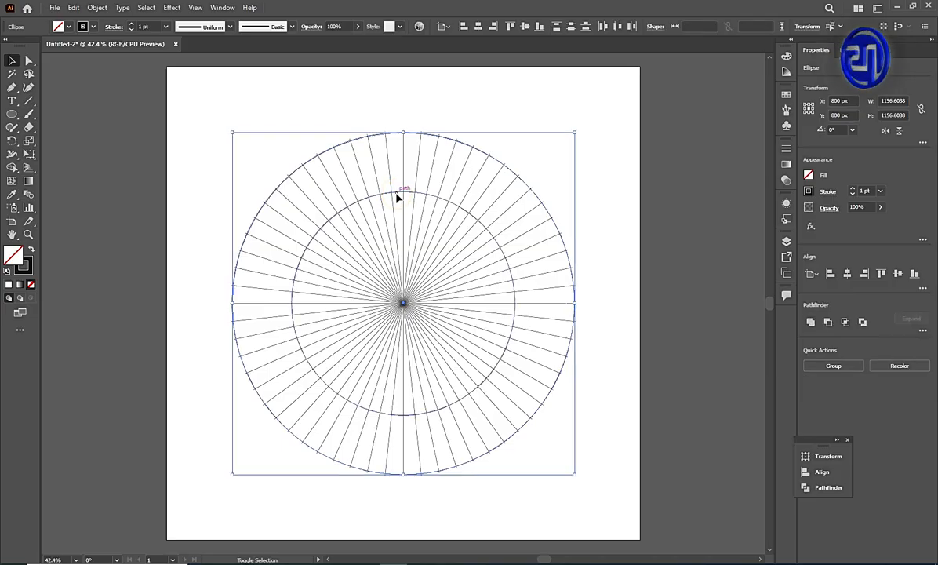
{"action": "left_click", "coordinate": [96, 8]}
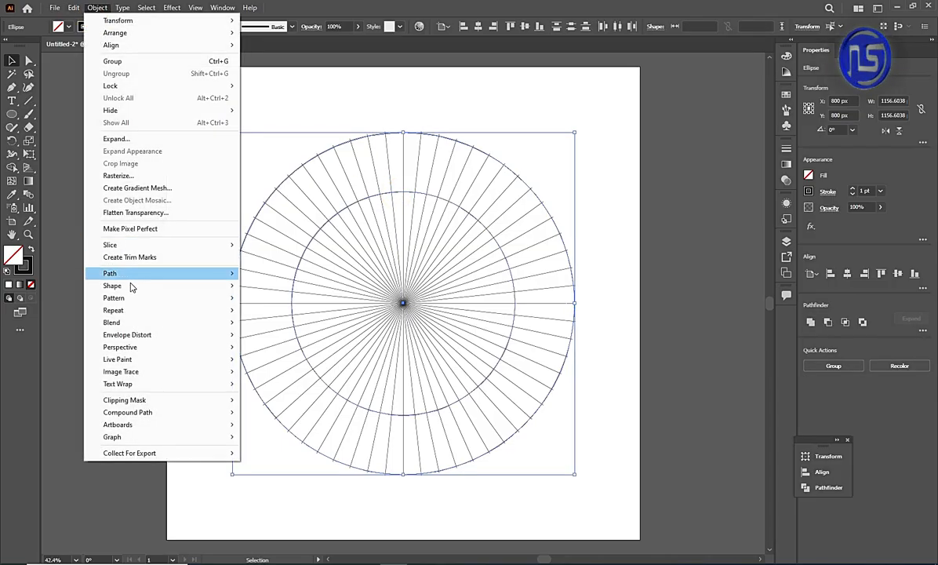
{"action": "left_click", "coordinate": [143, 325]}
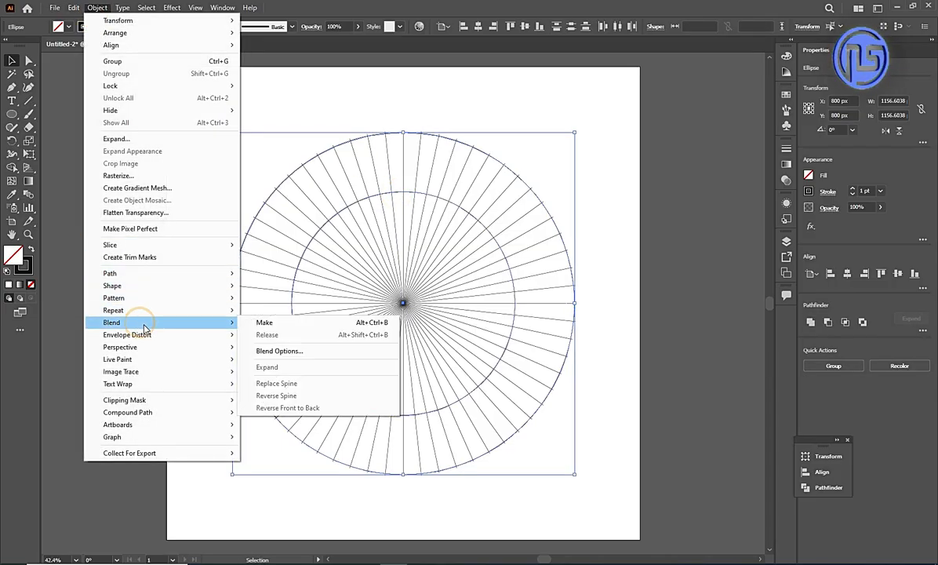
{"action": "left_click", "coordinate": [265, 321]}
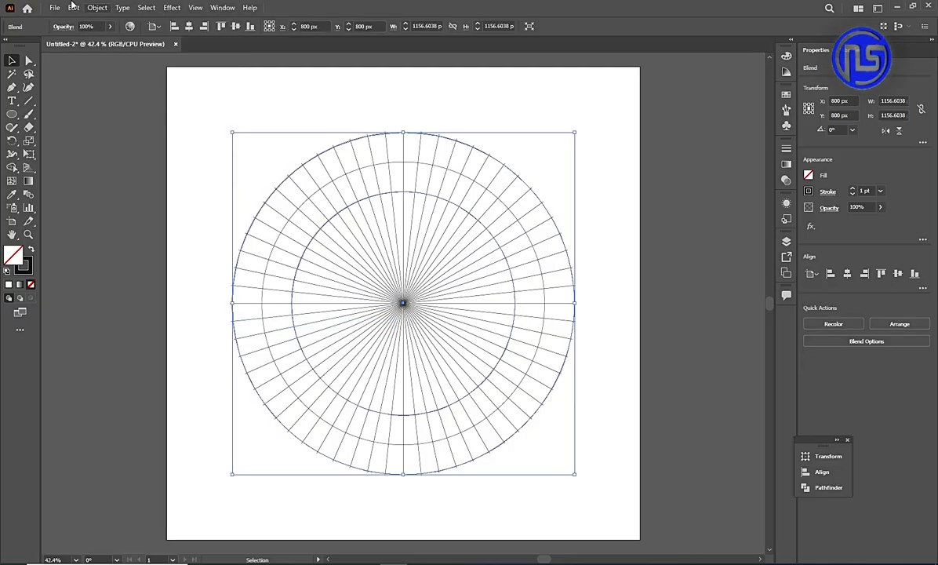
Set the blend's spacing to Specified Steps with 4 steps.
{"action": "left_click", "coordinate": [98, 8]}
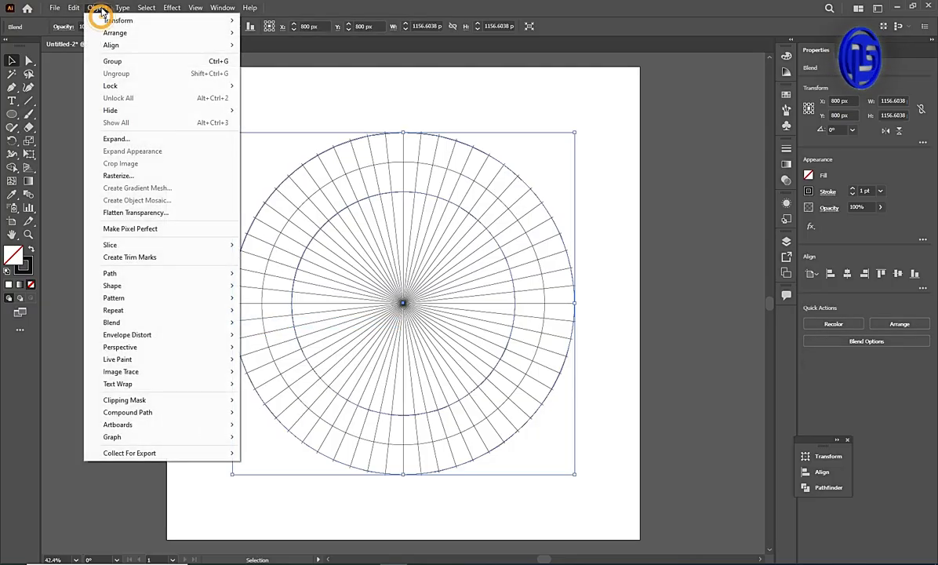
{"action": "left_click", "coordinate": [161, 325]}
{"action": "mouse_move", "coordinate": [167, 324]}
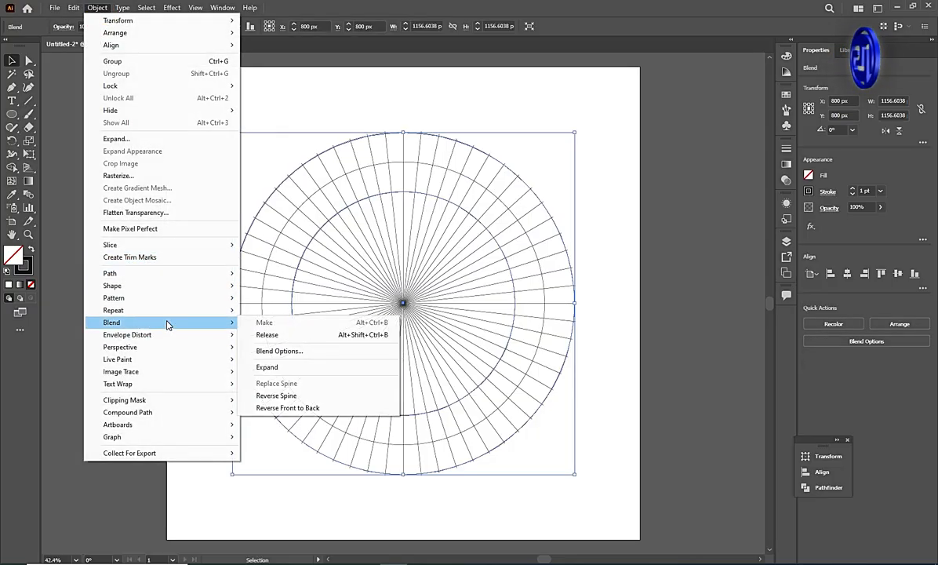
{"action": "left_click", "coordinate": [296, 352]}
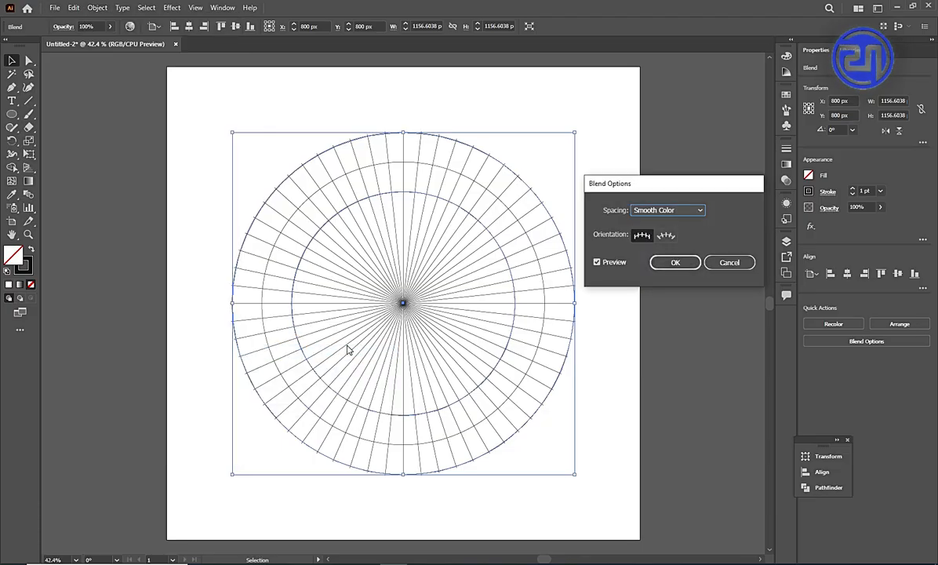
{"action": "left_click", "coordinate": [703, 210]}
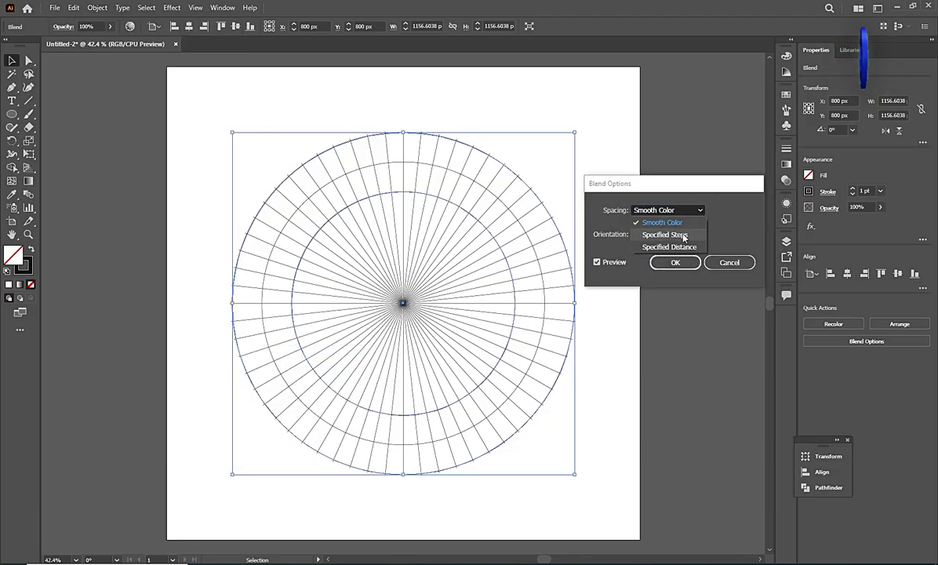
{"action": "left_click", "coordinate": [680, 236]}
{"action": "left_click", "coordinate": [737, 209]}
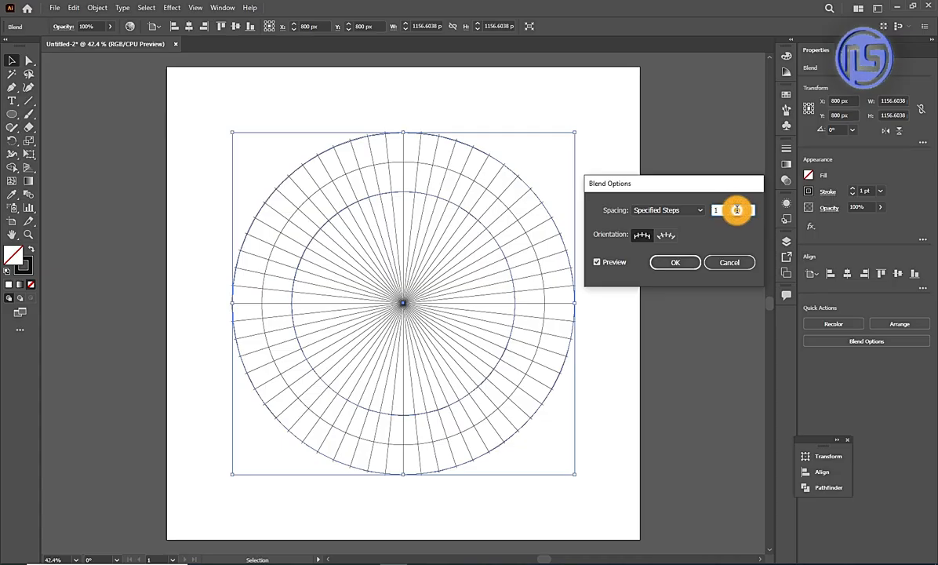
{"action": "key", "text": "Up"}
{"action": "key", "text": "Up"}
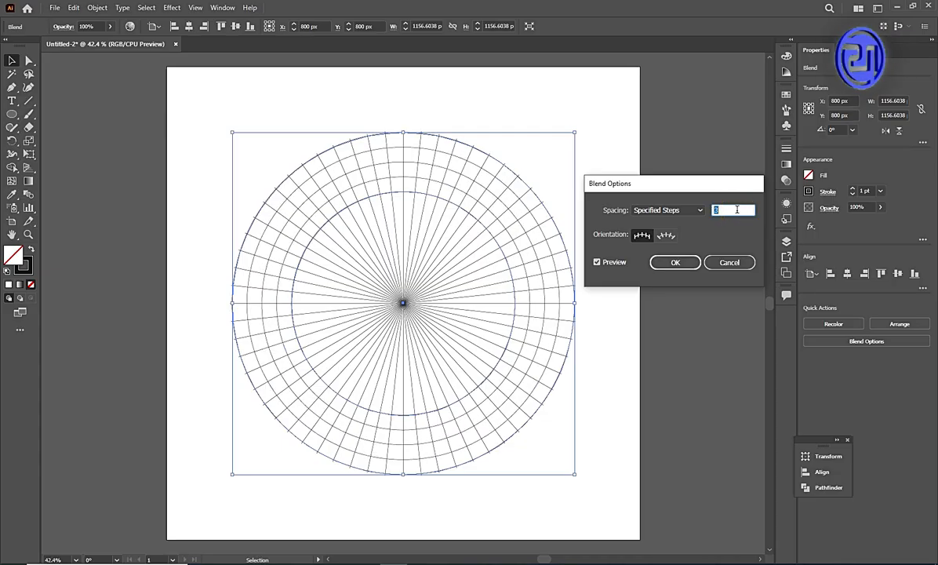
{"action": "key", "text": "Up"}
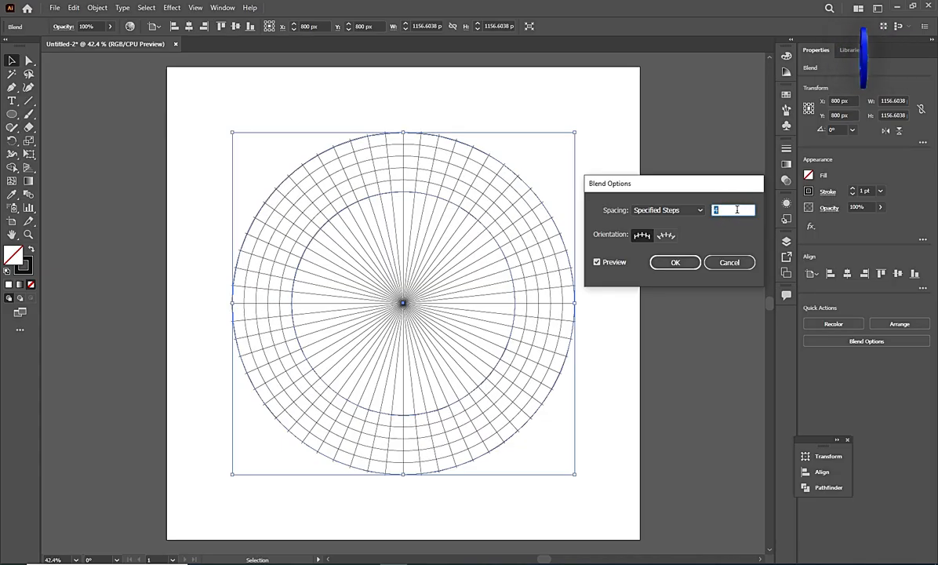
{"action": "left_click", "coordinate": [676, 264]}
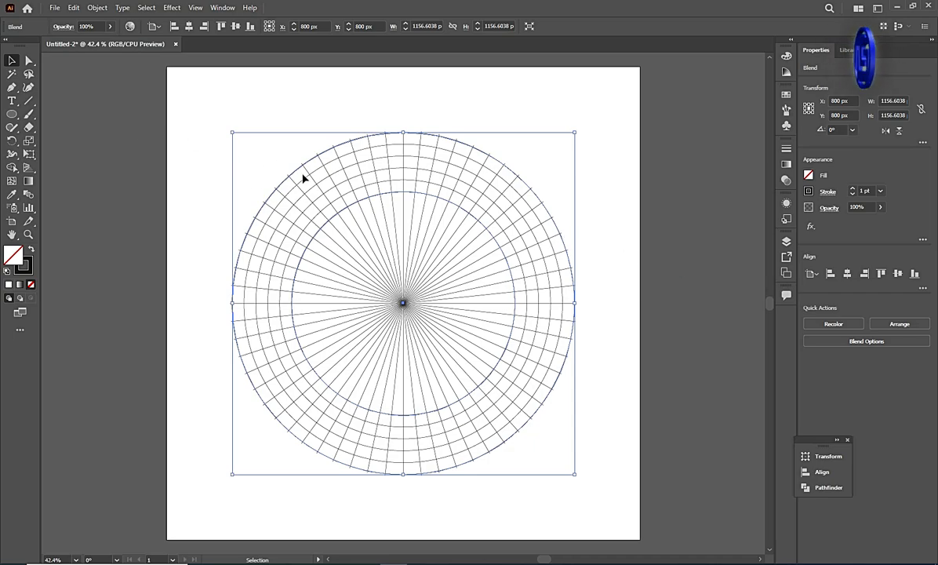
Expand the circle blend into separate concentric circles.
{"action": "left_click", "coordinate": [333, 190]}
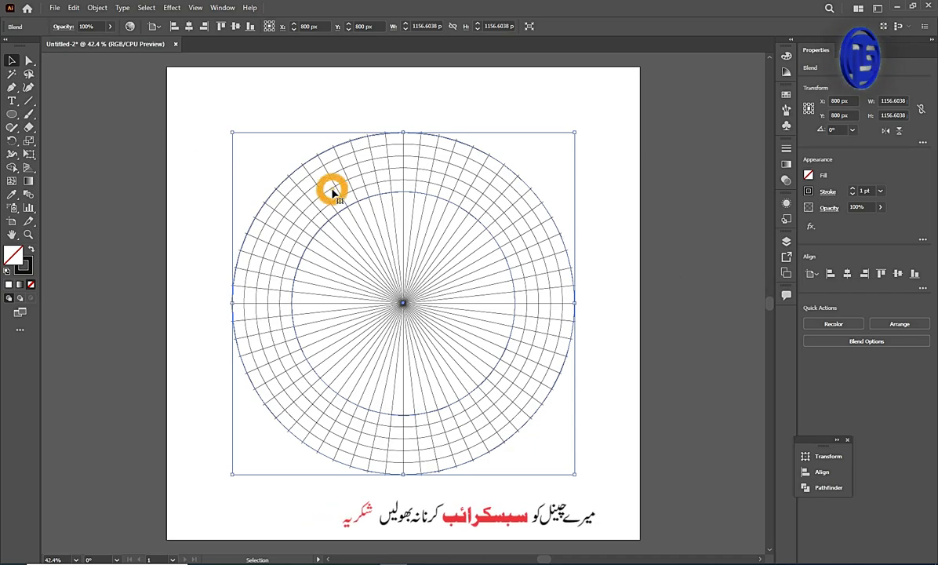
{"action": "left_click", "coordinate": [73, 7]}
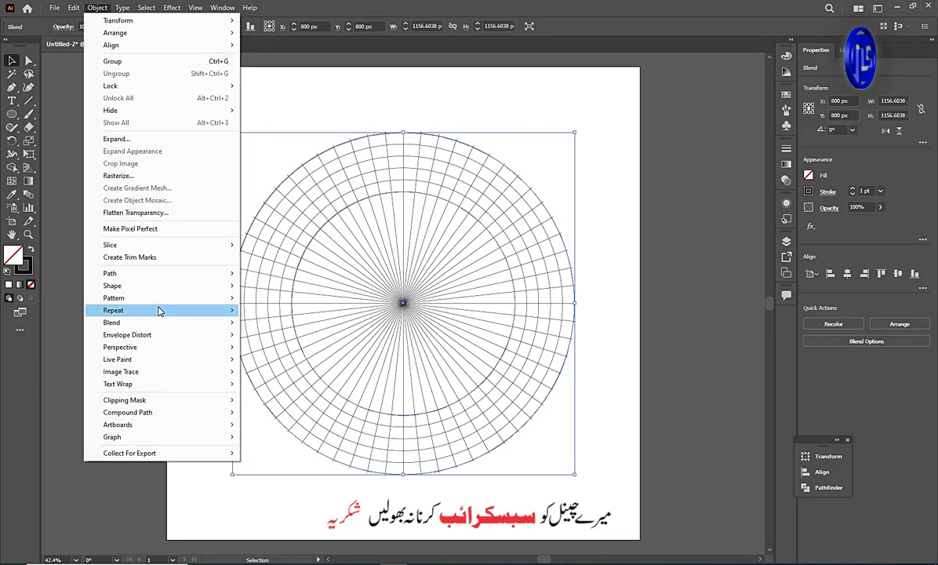
{"action": "mouse_move", "coordinate": [160, 324]}
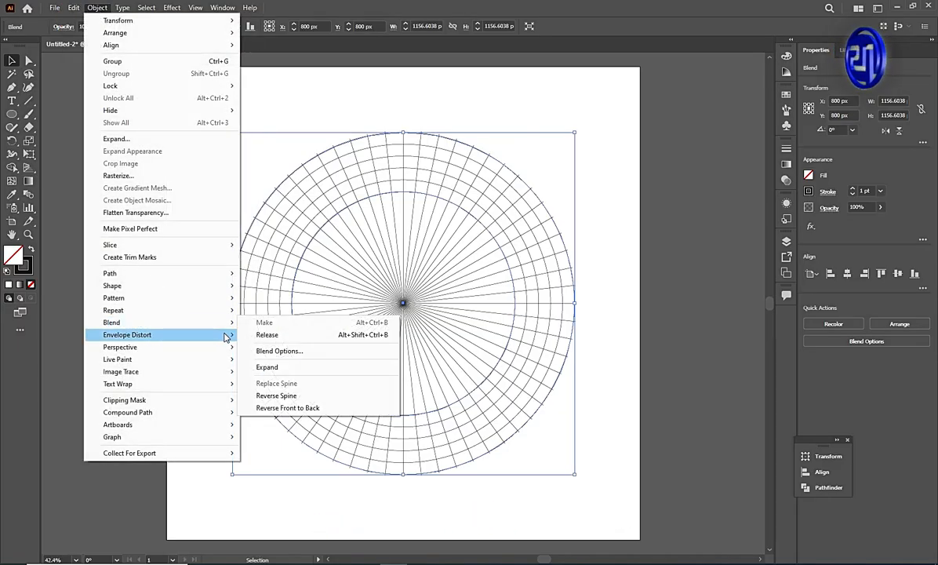
{"action": "left_click", "coordinate": [267, 367]}
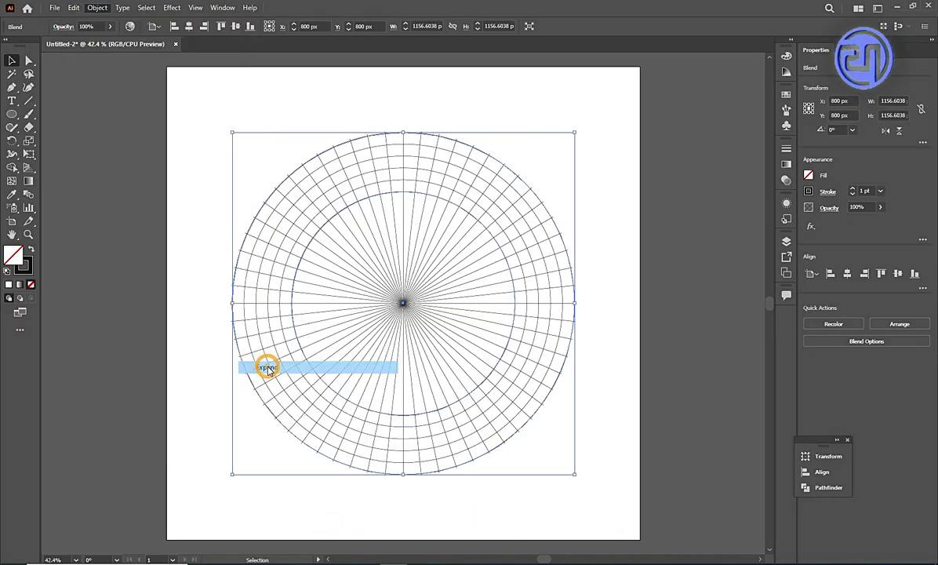
Group the concentric circles together with the radial lines into one object.
{"action": "left_click", "coordinate": [197, 222]}
{"action": "left_click_drag", "start_coordinate": [206, 142], "coordinate": [538, 414]}
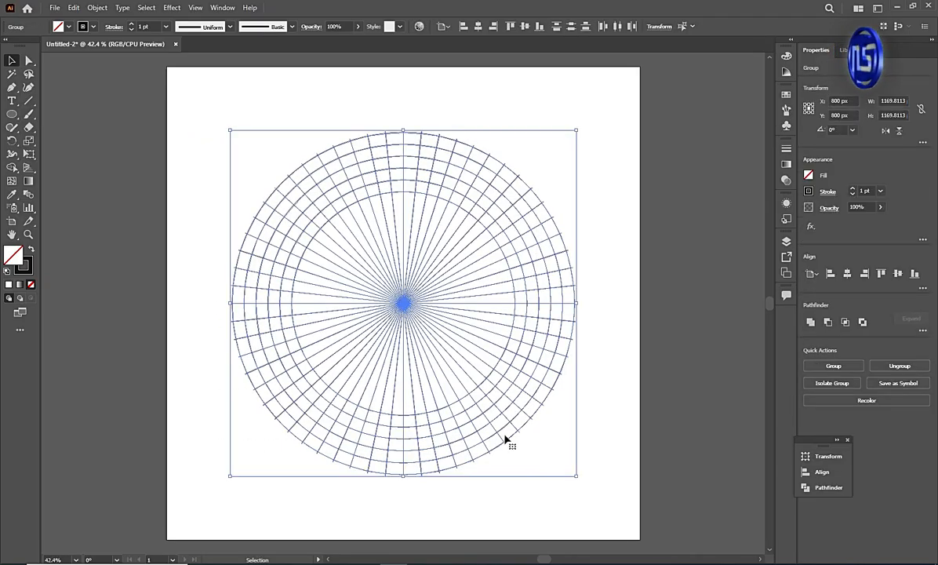
{"action": "left_click", "coordinate": [833, 365]}
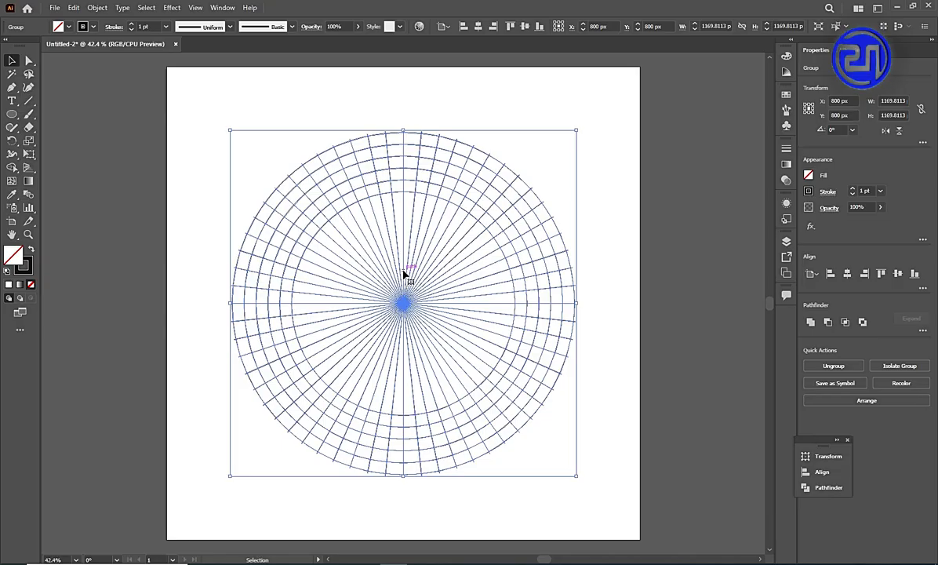
Activate the Shape Builder tool on the grouped grid and set the fill colour to dark red.
{"action": "scroll", "coordinate": [397, 153], "scroll_direction": "up", "scroll_amount": 1}
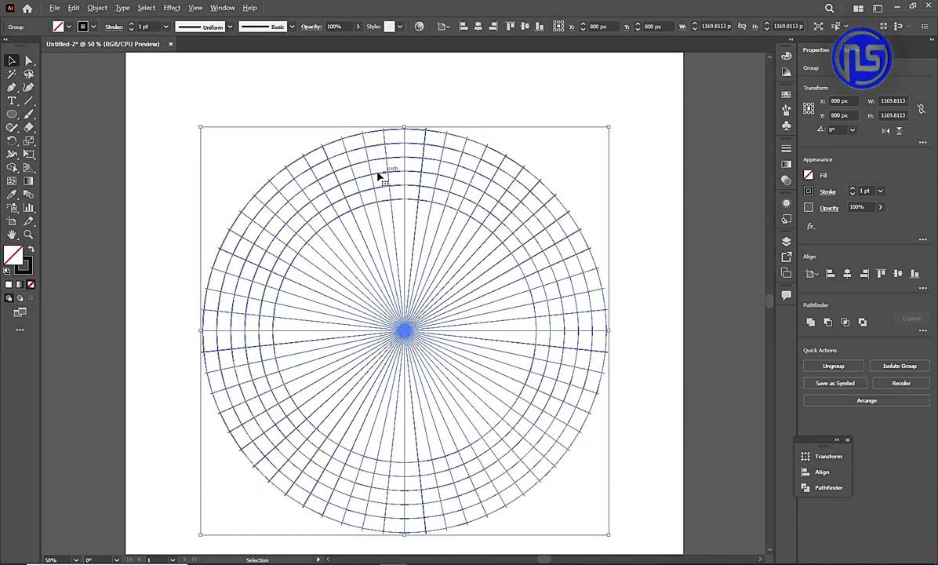
{"action": "left_click_drag", "start_coordinate": [12, 168], "coordinate": [81, 169]}
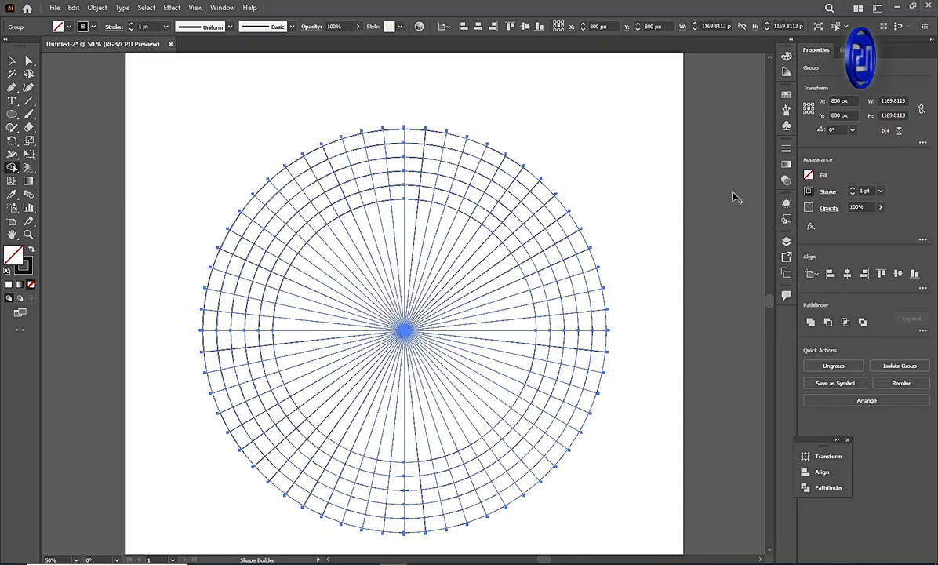
{"action": "left_click", "coordinate": [808, 174]}
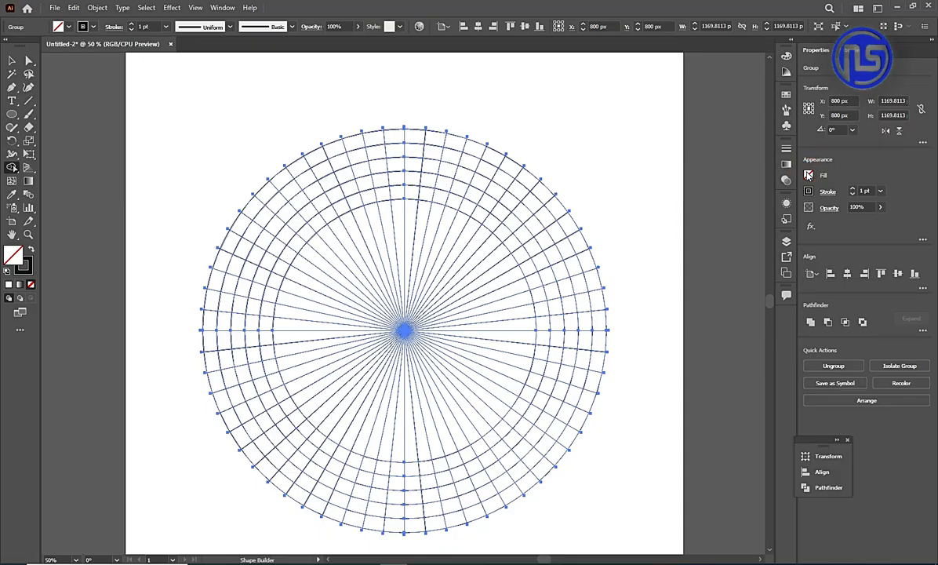
{"action": "left_click", "coordinate": [808, 174]}
{"action": "left_click", "coordinate": [808, 174]}
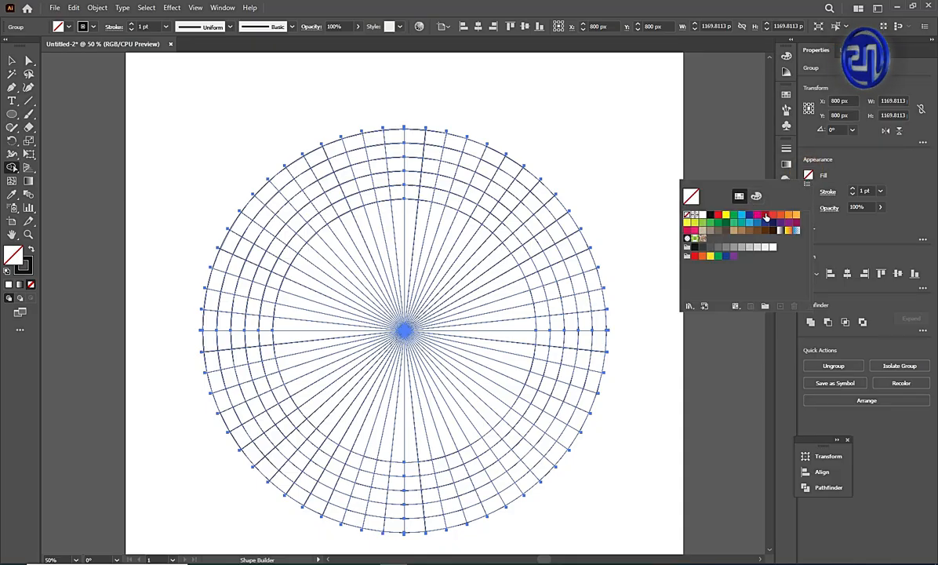
{"action": "left_click", "coordinate": [766, 215]}
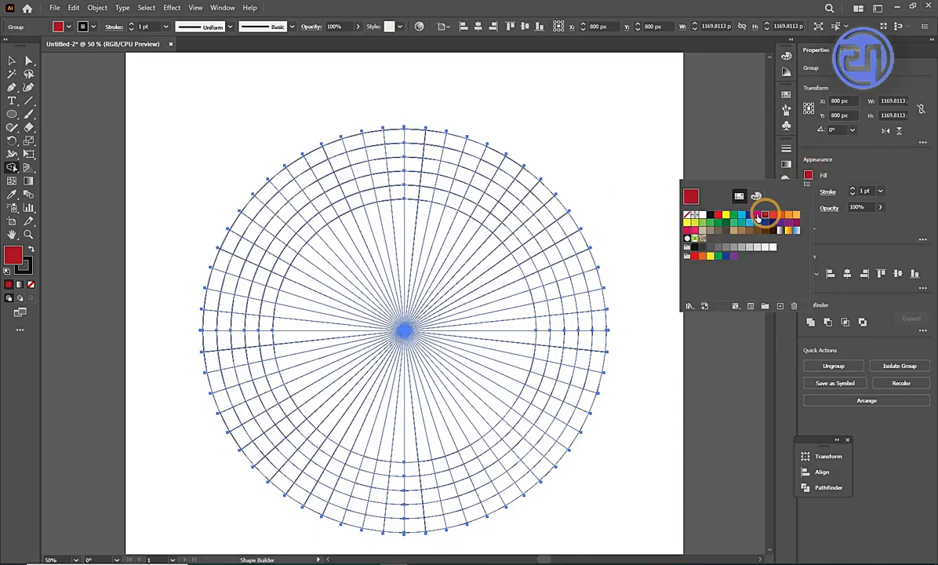
Fill the three outer cells just left of the grid's top centre, the inner-ring cell below them and the adjacent third-ring cell.
{"action": "left_click", "coordinate": [394, 141]}
{"action": "left_click", "coordinate": [394, 140]}
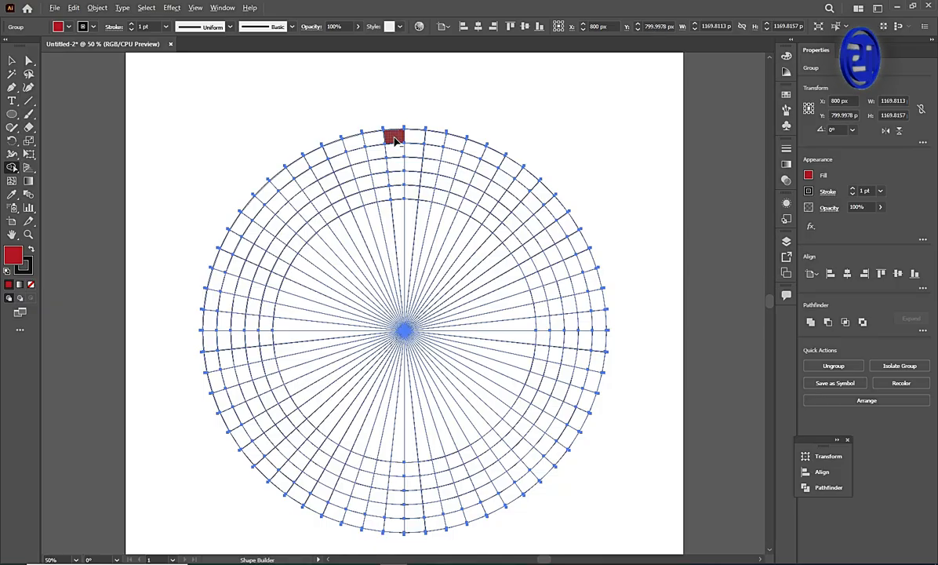
{"action": "scroll", "coordinate": [395, 140], "scroll_direction": "up", "scroll_amount": 1}
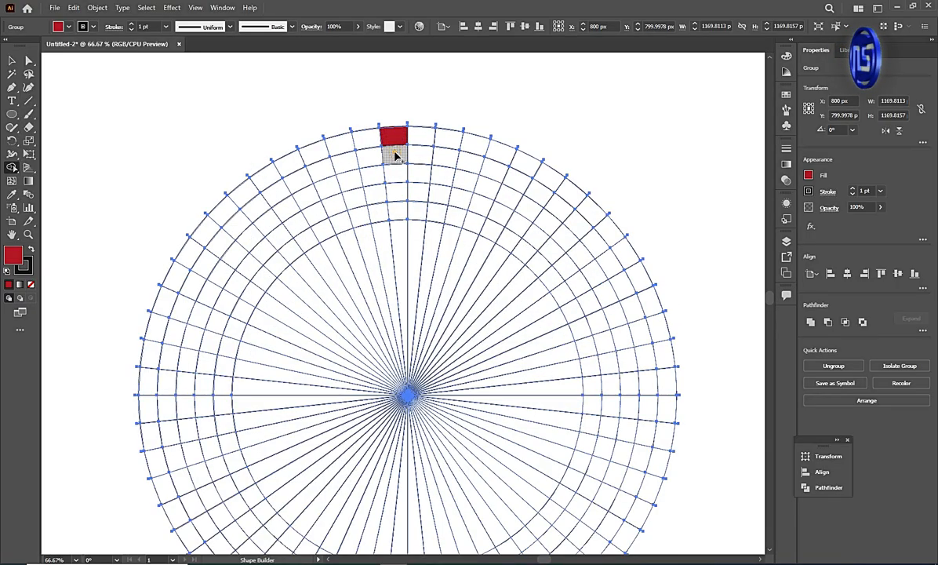
{"action": "left_click", "coordinate": [395, 156]}
{"action": "left_click", "coordinate": [398, 177]}
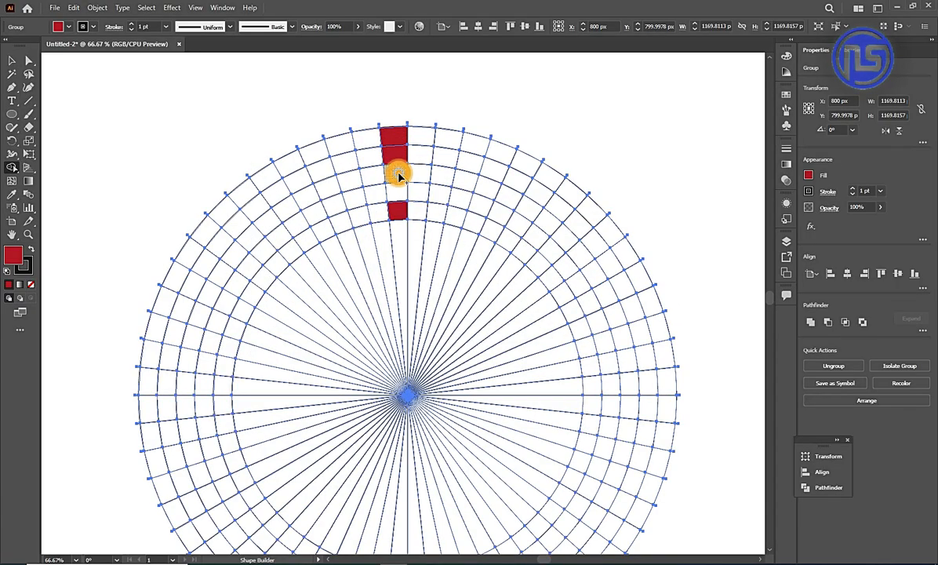
{"action": "left_click", "coordinate": [371, 177]}
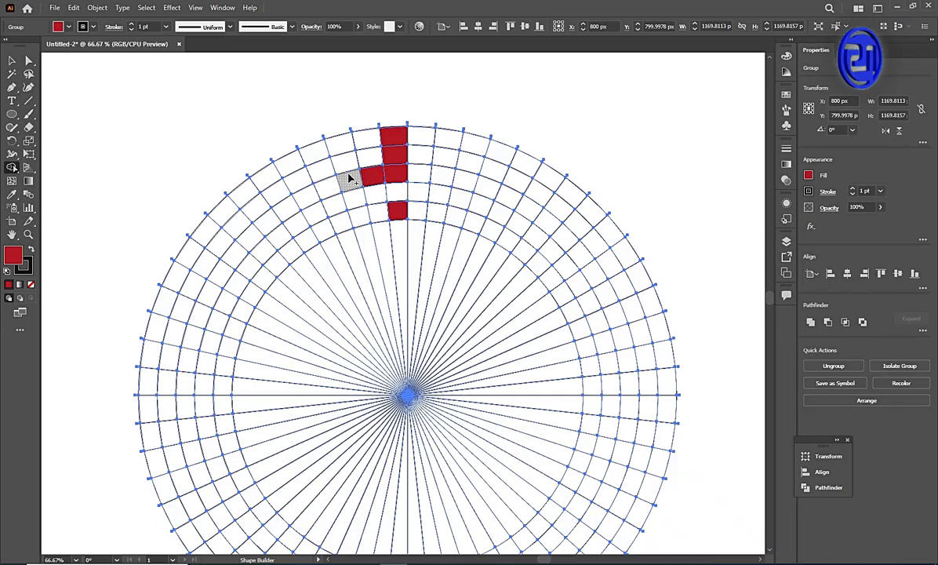
Merge upper-left cells into a toothed third-ring band that ends in a square loop and returns along the inner ring.
{"action": "mouse_move", "coordinate": [347, 176]}
{"action": "left_mouse_down"}
{"action": "mouse_move", "coordinate": [341, 142]}
{"action": "mouse_move", "coordinate": [352, 188]}
{"action": "mouse_move", "coordinate": [305, 198]}
{"action": "mouse_move", "coordinate": [292, 164]}
{"action": "mouse_move", "coordinate": [302, 196]}
{"action": "mouse_move", "coordinate": [272, 217]}
{"action": "mouse_move", "coordinate": [242, 190]}
{"action": "left_mouse_up"}
{"action": "left_click", "coordinate": [295, 168]}
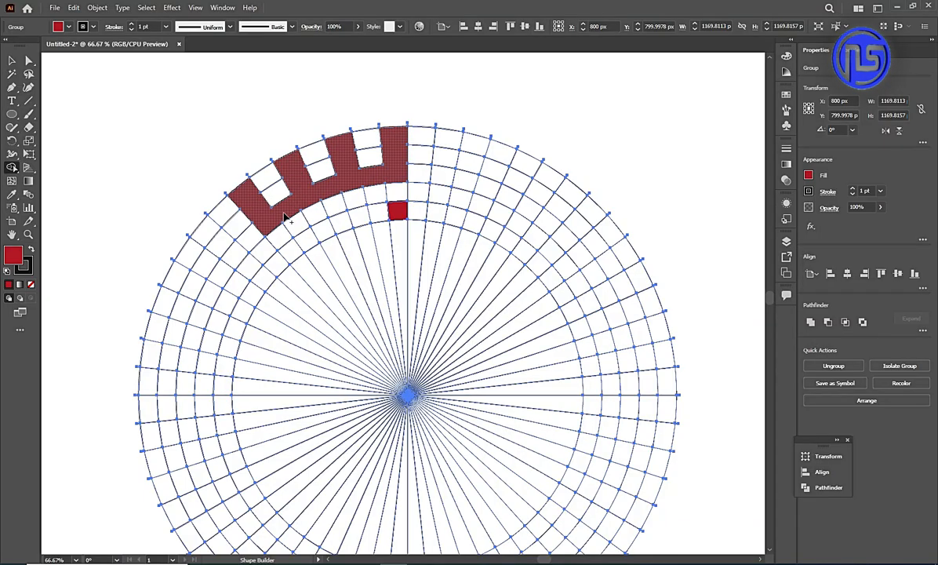
{"action": "mouse_move", "coordinate": [285, 215]}
{"action": "left_mouse_down"}
{"action": "mouse_move", "coordinate": [256, 232]}
{"action": "mouse_move", "coordinate": [209, 293]}
{"action": "left_mouse_up"}
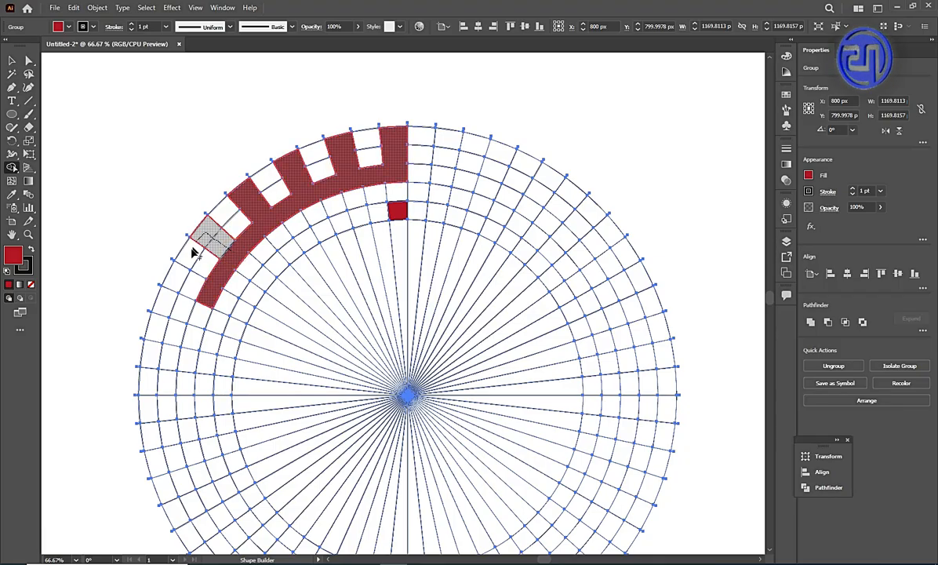
{"action": "mouse_move", "coordinate": [193, 252]}
{"action": "left_mouse_down"}
{"action": "mouse_move", "coordinate": [179, 278]}
{"action": "mouse_move", "coordinate": [242, 313]}
{"action": "mouse_move", "coordinate": [266, 278]}
{"action": "mouse_move", "coordinate": [361, 219]}
{"action": "left_mouse_up"}
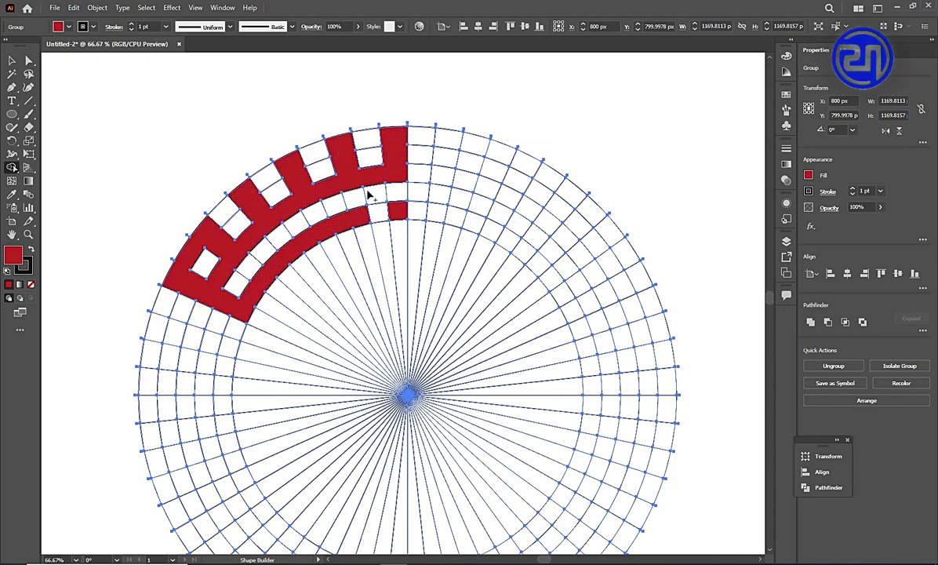
Fill three full-width radial bars on the grid's left side, linking the lower two through the inner ring.
{"action": "scroll", "coordinate": [366, 155], "scroll_direction": "down", "scroll_amount": 1}
{"action": "scroll", "coordinate": [167, 303], "scroll_direction": "up", "scroll_amount": 1}
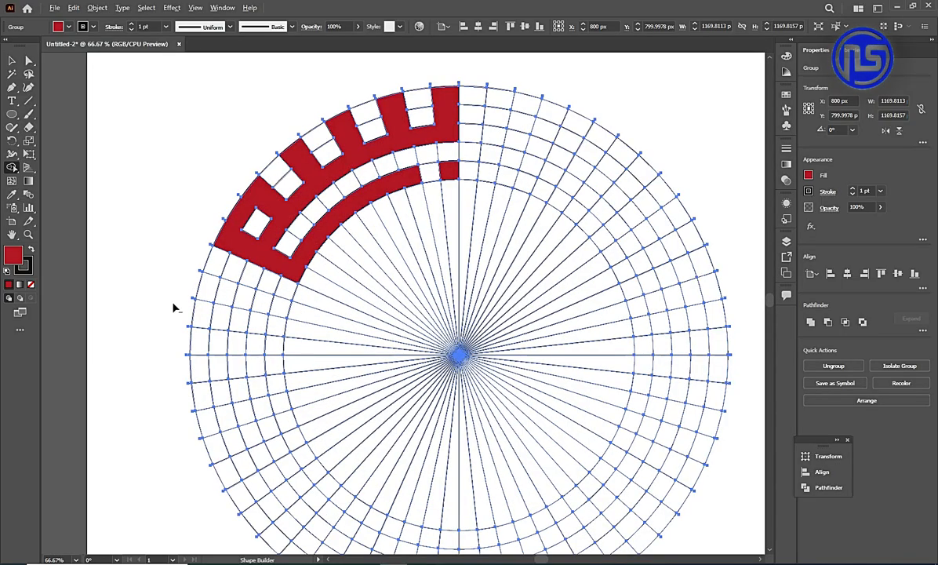
{"action": "left_click_drag", "start_coordinate": [218, 292], "coordinate": [269, 297]}
{"action": "left_click_drag", "start_coordinate": [199, 343], "coordinate": [248, 350]}
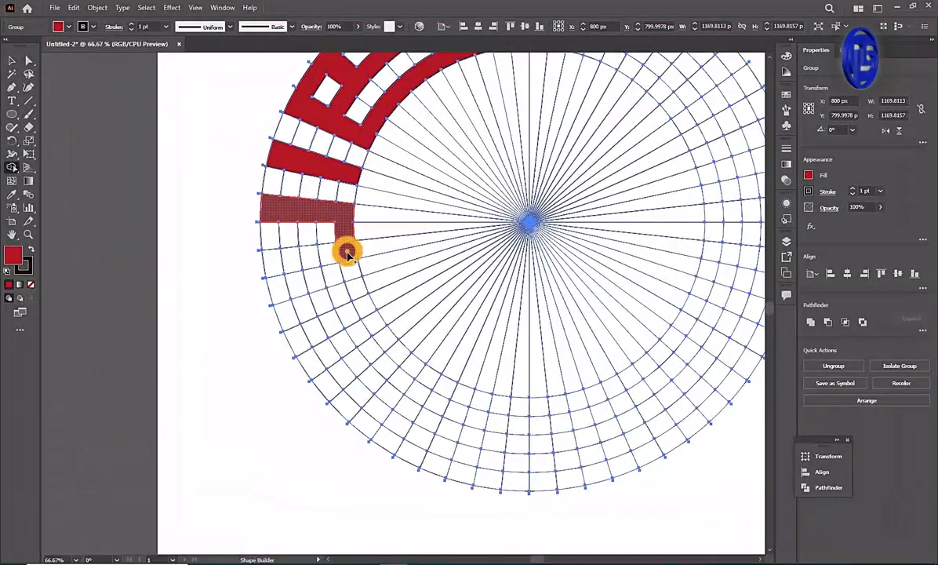
{"action": "left_click_drag", "start_coordinate": [402, 265], "coordinate": [363, 276]}
{"action": "left_click_drag", "start_coordinate": [271, 271], "coordinate": [268, 272]}
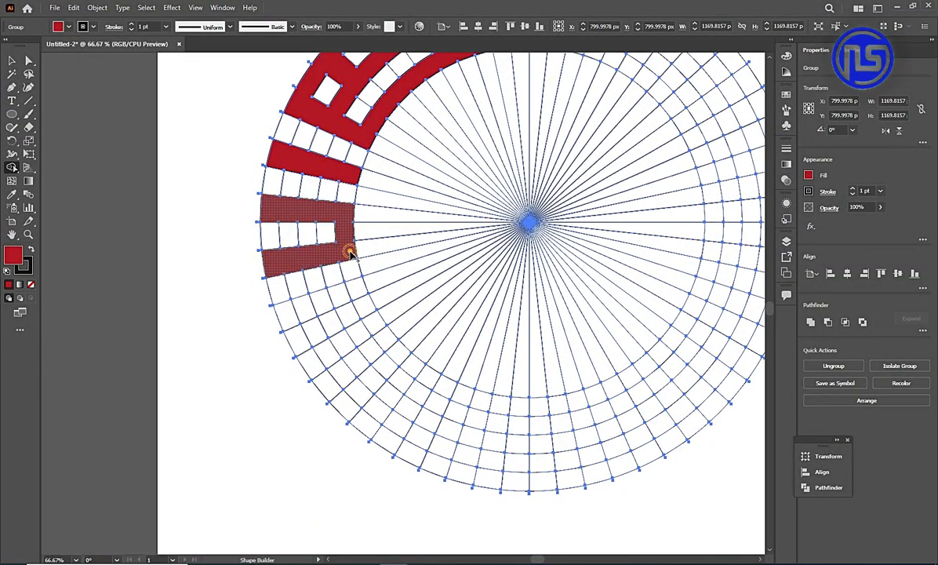
Extend the linked bars into a lower-left shape with a square opening and outer hook, and fill a separate radial bar beyond it.
{"action": "mouse_move", "coordinate": [348, 253]}
{"action": "left_mouse_down"}
{"action": "mouse_move", "coordinate": [355, 288]}
{"action": "mouse_move", "coordinate": [275, 311]}
{"action": "left_mouse_up"}
{"action": "mouse_move", "coordinate": [352, 302]}
{"action": "left_mouse_down"}
{"action": "mouse_move", "coordinate": [356, 295]}
{"action": "mouse_move", "coordinate": [375, 326]}
{"action": "mouse_move", "coordinate": [345, 336]}
{"action": "left_mouse_up"}
{"action": "left_click_drag", "start_coordinate": [289, 328], "coordinate": [312, 370]}
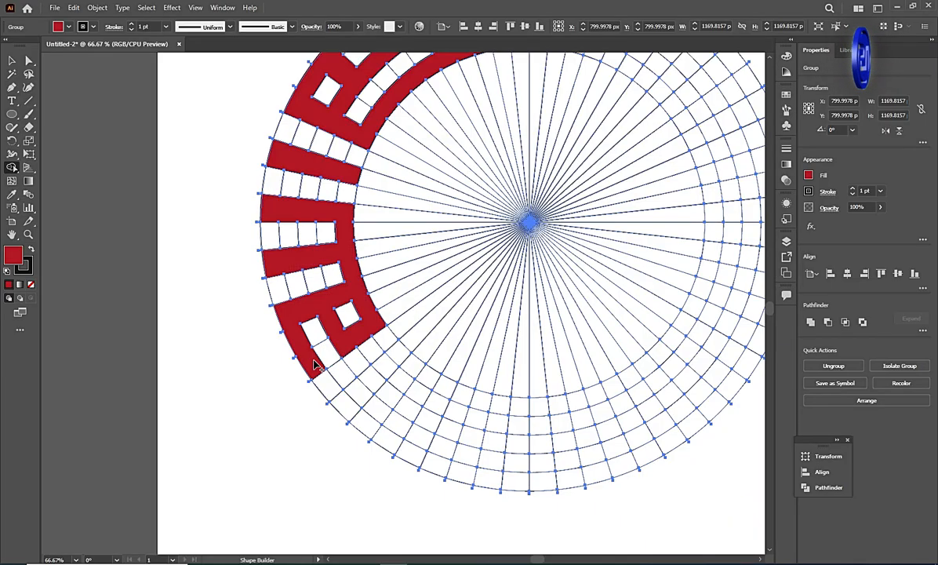
{"action": "left_click_drag", "start_coordinate": [367, 390], "coordinate": [402, 362]}
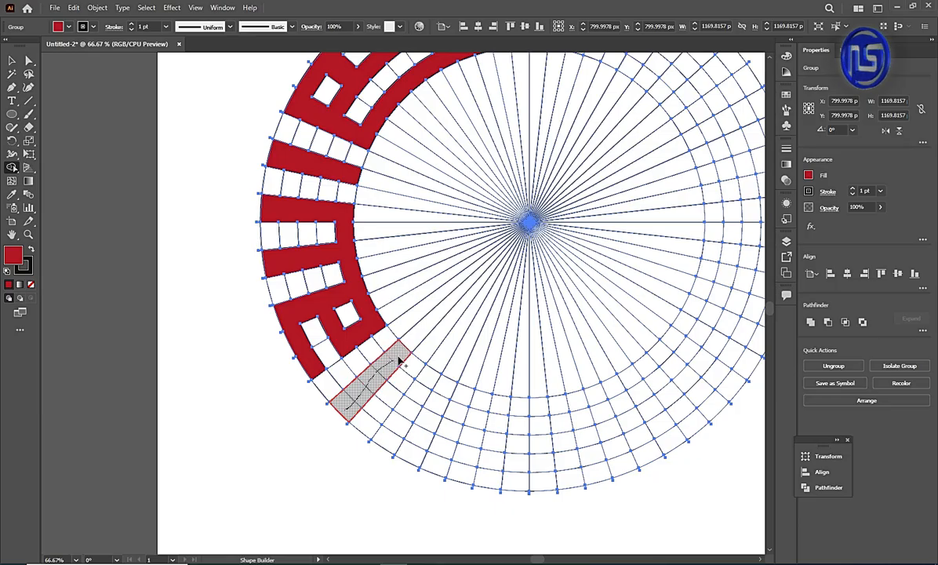
{"action": "left_click_drag", "start_coordinate": [460, 420], "coordinate": [459, 415]}
Fill another full-width radial bar at the lower left and join it to an inner-ring arc running past the bottom centre.
{"action": "scroll", "coordinate": [455, 418], "scroll_direction": "up", "scroll_amount": 1}
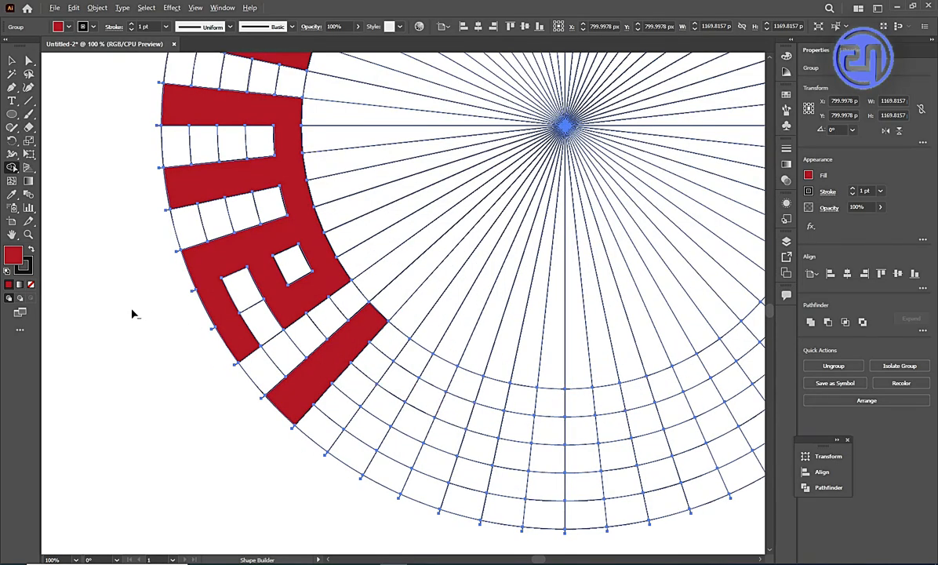
{"action": "scroll", "coordinate": [98, 314], "scroll_direction": "down", "scroll_amount": 1}
{"action": "scroll", "coordinate": [279, 318], "scroll_direction": "up", "scroll_amount": 1}
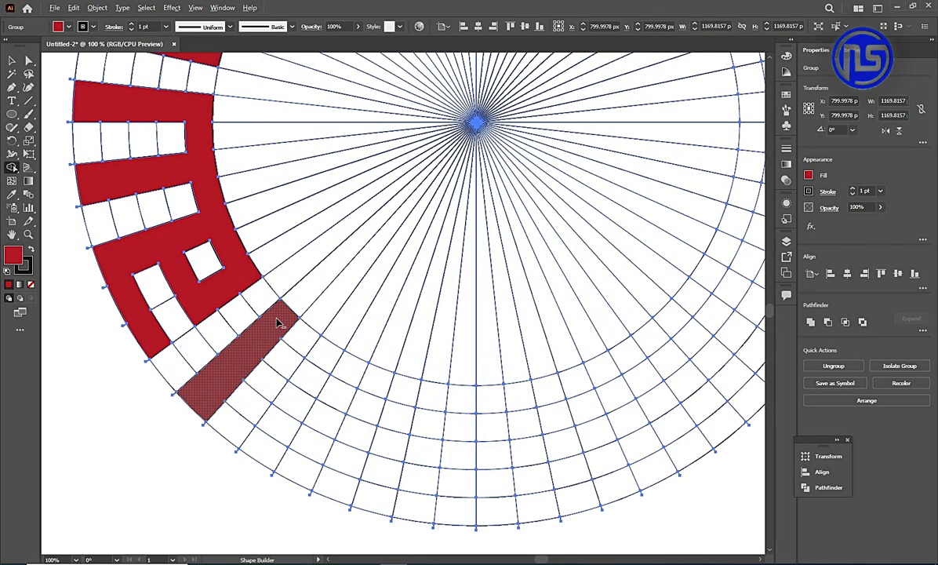
{"action": "mouse_move", "coordinate": [265, 437]}
{"action": "left_mouse_down"}
{"action": "mouse_move", "coordinate": [326, 355]}
{"action": "mouse_move", "coordinate": [441, 394]}
{"action": "mouse_move", "coordinate": [522, 402]}
{"action": "left_mouse_up"}
{"action": "left_click_drag", "start_coordinate": [372, 388], "coordinate": [372, 387]}
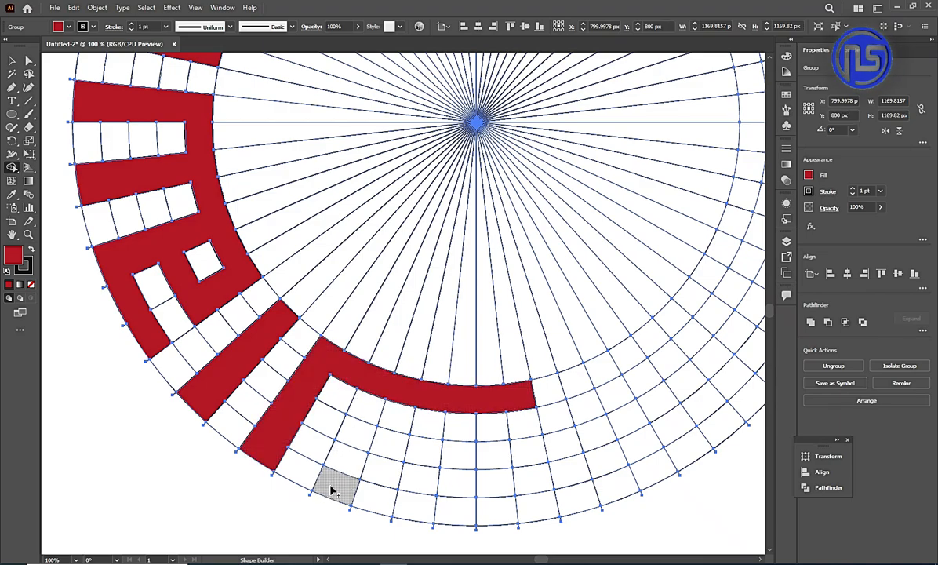
Merge six outer-ring cells along the bottom into an arc and add a two-cell tooth to the inner arc.
{"action": "mouse_move", "coordinate": [330, 484]}
{"action": "left_mouse_down"}
{"action": "mouse_move", "coordinate": [379, 502]}
{"action": "mouse_move", "coordinate": [521, 516]}
{"action": "left_mouse_up"}
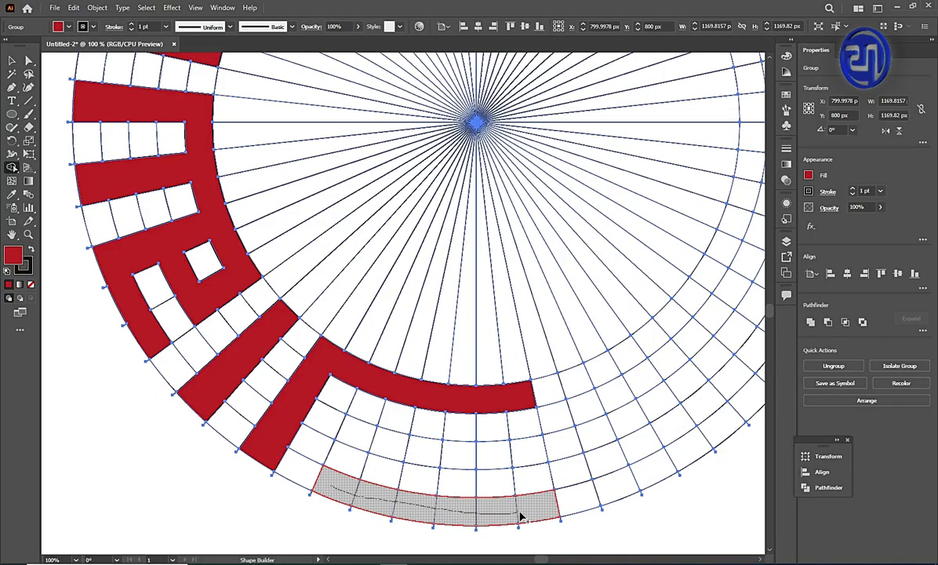
{"action": "left_click_drag", "start_coordinate": [358, 491], "coordinate": [367, 492]}
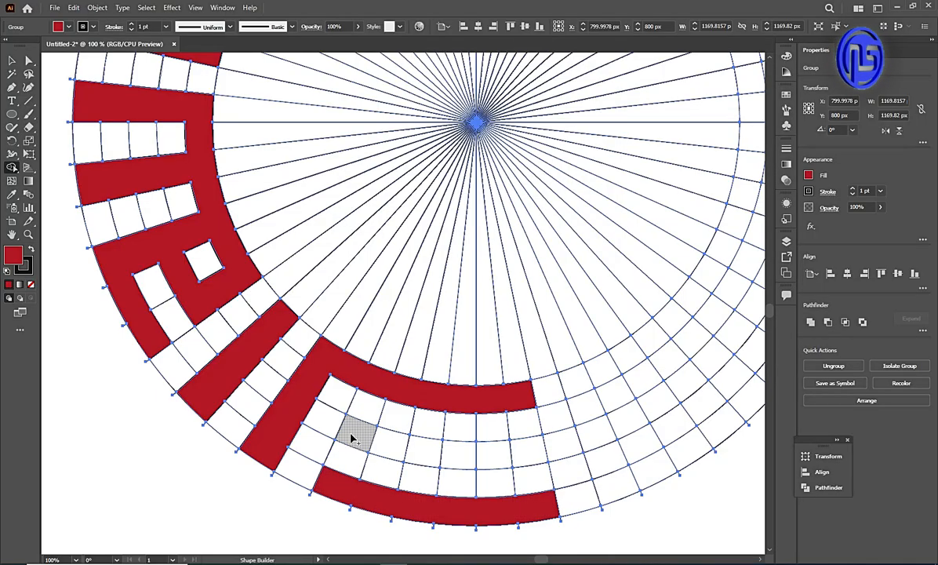
{"action": "left_click_drag", "start_coordinate": [356, 434], "coordinate": [373, 389]}
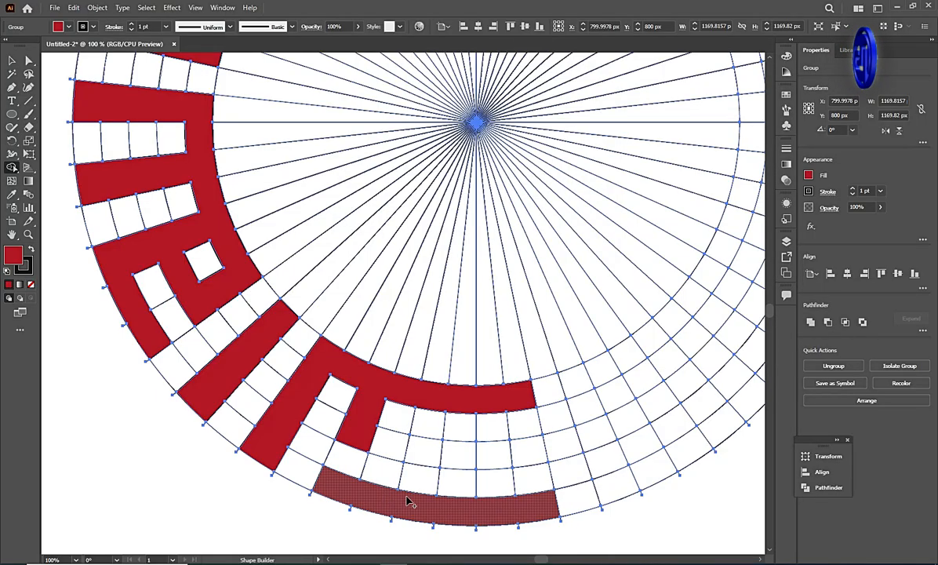
Join the bottom outer arc to a third-ring band that ends in a square loop at the lower right.
{"action": "mouse_move", "coordinate": [412, 480]}
{"action": "left_mouse_down"}
{"action": "mouse_move", "coordinate": [418, 448]}
{"action": "mouse_move", "coordinate": [531, 451]}
{"action": "mouse_move", "coordinate": [611, 431]}
{"action": "mouse_move", "coordinate": [627, 492]}
{"action": "mouse_move", "coordinate": [697, 447]}
{"action": "mouse_move", "coordinate": [659, 400]}
{"action": "mouse_move", "coordinate": [601, 427]}
{"action": "left_mouse_up"}
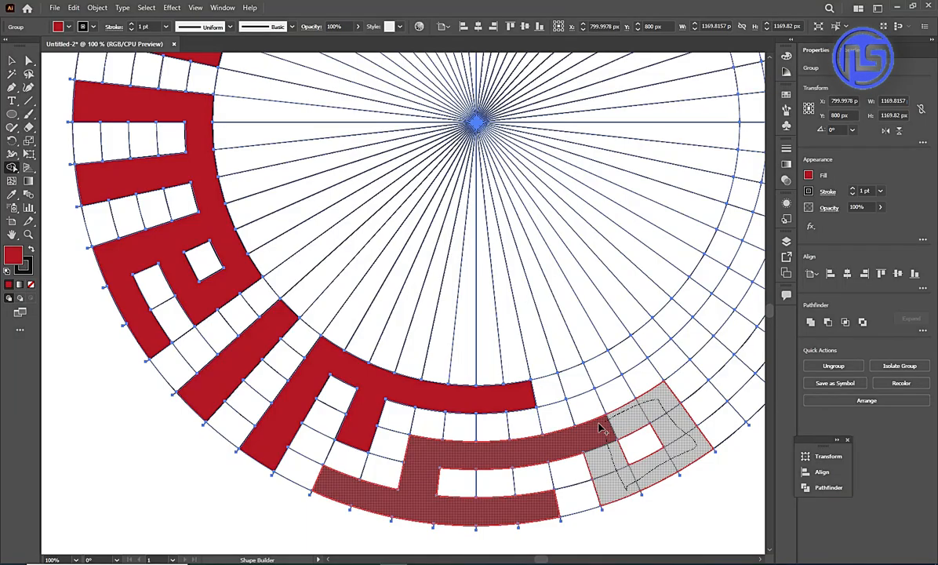
{"action": "left_click_drag", "start_coordinate": [465, 466], "coordinate": [465, 467]}
Extend the third-ring band past the square loop to an outward radial bar, and fill one isolated middle cell beyond it.
{"action": "key", "text": "ctrl+minus"}
{"action": "key", "text": "ctrl+minus"}
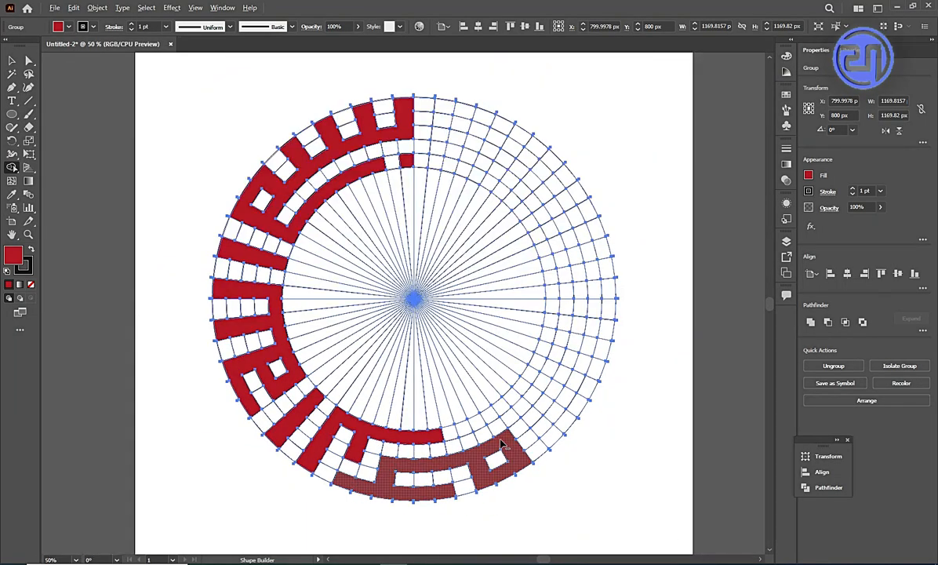
{"action": "scroll", "coordinate": [558, 426], "scroll_direction": "up", "scroll_amount": 2}
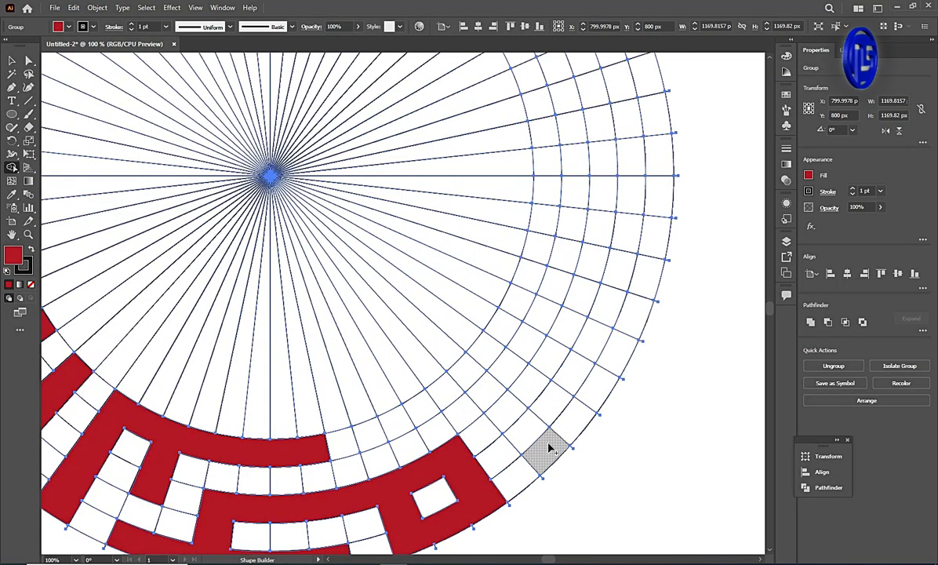
{"action": "mouse_move", "coordinate": [547, 444]}
{"action": "left_mouse_down"}
{"action": "mouse_move", "coordinate": [503, 412]}
{"action": "mouse_move", "coordinate": [477, 448]}
{"action": "mouse_move", "coordinate": [448, 458]}
{"action": "mouse_move", "coordinate": [551, 358]}
{"action": "left_mouse_up"}
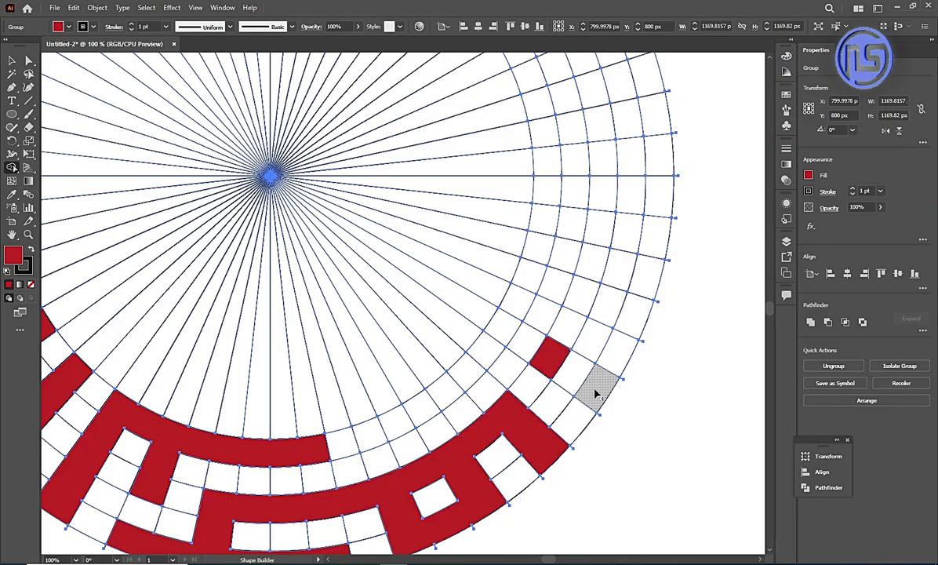
Merge the cells around the isolated cell into a partly open frame joined to the band, and lengthen the bottom inner arc.
{"action": "mouse_move", "coordinate": [595, 388]}
{"action": "left_mouse_down"}
{"action": "mouse_move", "coordinate": [628, 322]}
{"action": "mouse_move", "coordinate": [535, 277]}
{"action": "mouse_move", "coordinate": [463, 375]}
{"action": "left_mouse_up"}
{"action": "left_click_drag", "start_coordinate": [491, 409], "coordinate": [506, 424]}
{"action": "left_click_drag", "start_coordinate": [416, 413], "coordinate": [293, 456]}
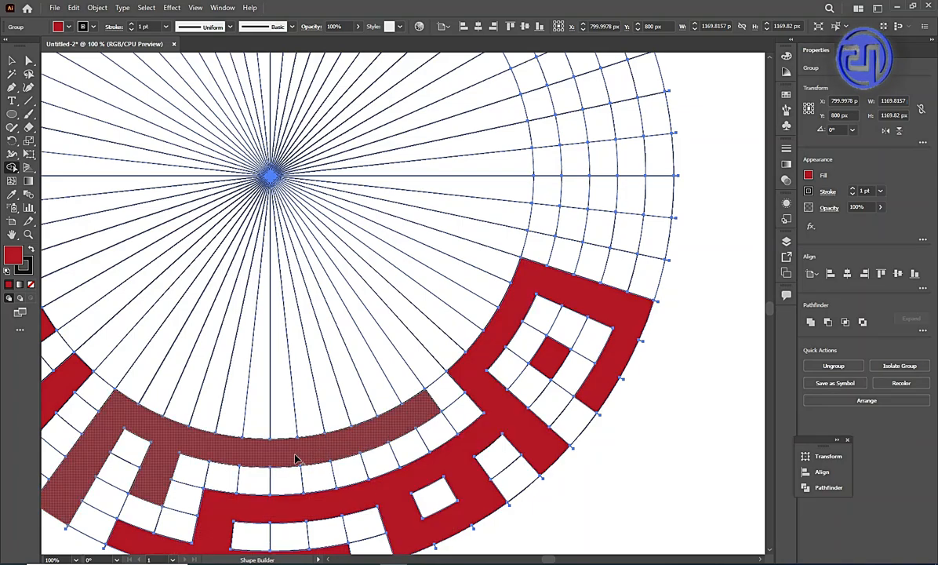
Fill two full-width radial bars on the grid's right side and join the upper one to an inner-ring arc.
{"action": "scroll", "coordinate": [230, 455], "scroll_direction": "down", "scroll_amount": 1}
{"action": "scroll", "coordinate": [340, 531], "scroll_direction": "down", "scroll_amount": 1}
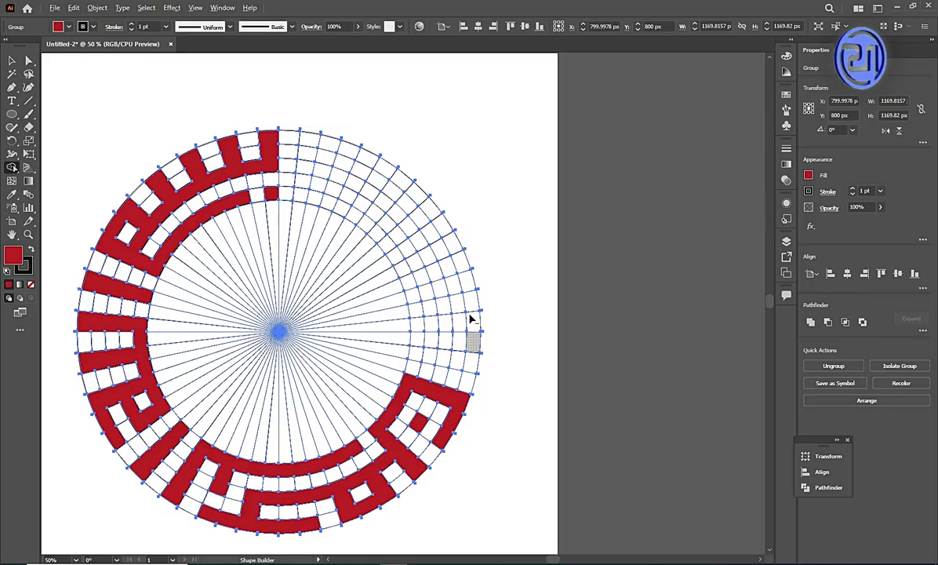
{"action": "scroll", "coordinate": [472, 306], "scroll_direction": "up", "scroll_amount": 1}
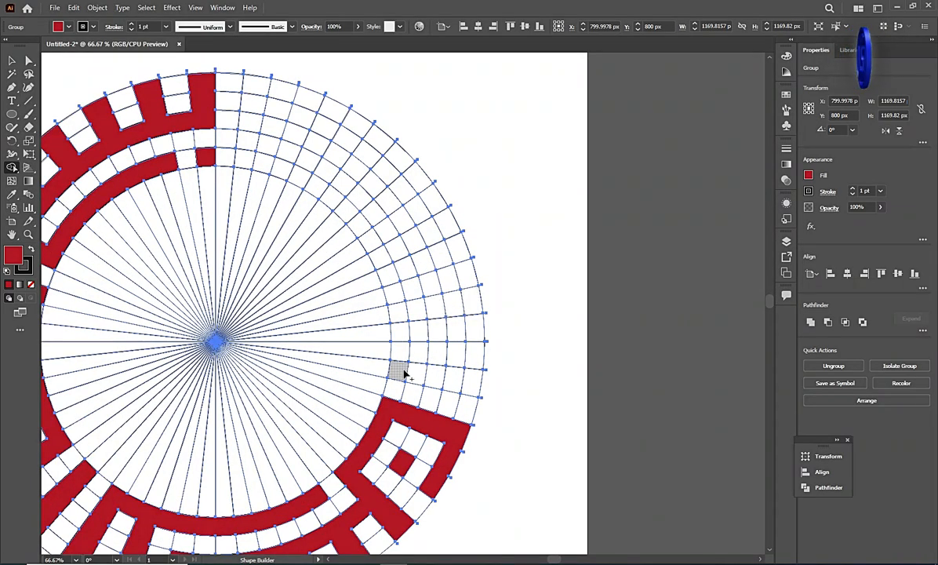
{"action": "left_click_drag", "start_coordinate": [400, 372], "coordinate": [476, 383]}
{"action": "left_click_drag", "start_coordinate": [471, 330], "coordinate": [402, 326]}
{"action": "left_click_drag", "start_coordinate": [400, 315], "coordinate": [352, 216]}
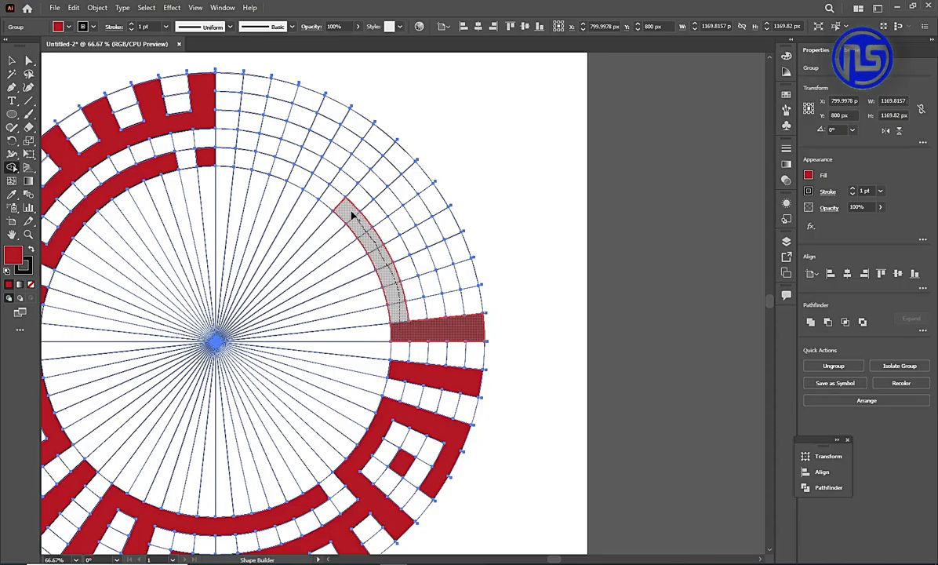
Merge the upper-right cells into a hooked outer arc and a toothed band ending in a square loop and radial bar near the top.
{"action": "mouse_move", "coordinate": [388, 292]}
{"action": "left_mouse_down"}
{"action": "mouse_move", "coordinate": [396, 305]}
{"action": "mouse_move", "coordinate": [411, 287]}
{"action": "mouse_move", "coordinate": [471, 274]}
{"action": "mouse_move", "coordinate": [446, 226]}
{"action": "mouse_move", "coordinate": [405, 237]}
{"action": "mouse_move", "coordinate": [364, 184]}
{"action": "mouse_move", "coordinate": [442, 219]}
{"action": "mouse_move", "coordinate": [398, 156]}
{"action": "mouse_move", "coordinate": [367, 181]}
{"action": "mouse_move", "coordinate": [338, 157]}
{"action": "left_mouse_up"}
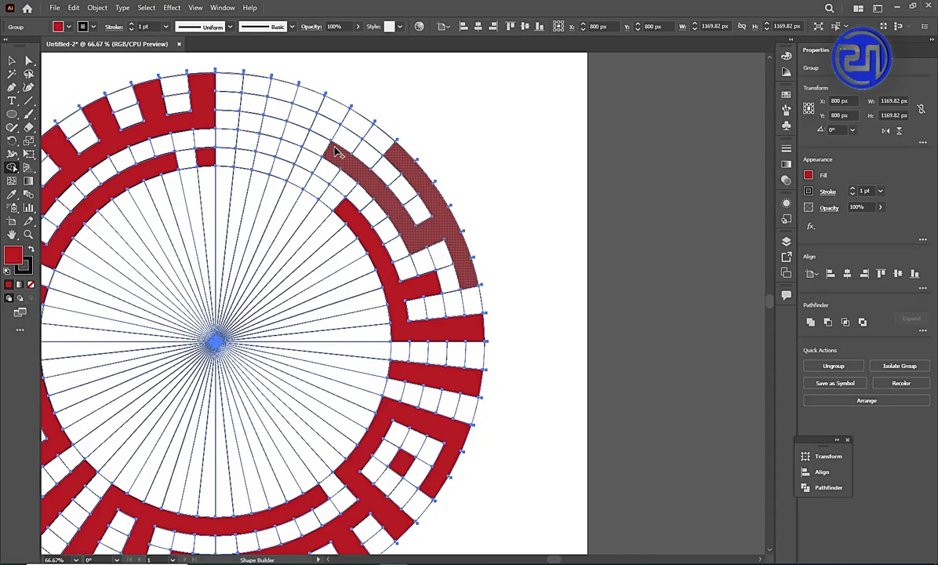
{"action": "mouse_move", "coordinate": [337, 152]}
{"action": "left_mouse_down"}
{"action": "mouse_move", "coordinate": [355, 125]}
{"action": "mouse_move", "coordinate": [329, 151]}
{"action": "mouse_move", "coordinate": [253, 125]}
{"action": "mouse_move", "coordinate": [247, 119]}
{"action": "mouse_move", "coordinate": [281, 91]}
{"action": "mouse_move", "coordinate": [306, 101]}
{"action": "mouse_move", "coordinate": [299, 129]}
{"action": "mouse_move", "coordinate": [238, 141]}
{"action": "mouse_move", "coordinate": [248, 124]}
{"action": "left_mouse_up"}
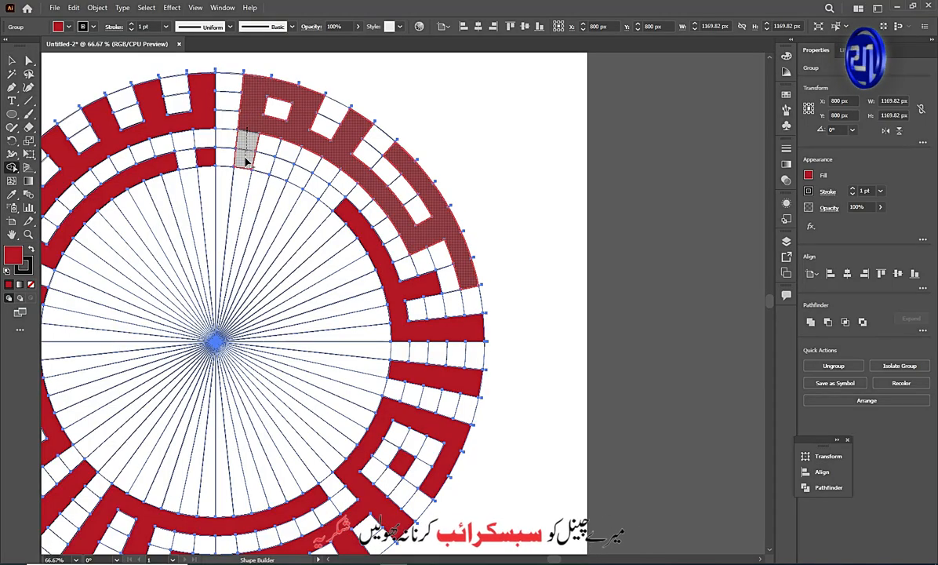
Fill two separate inner-ring cells beneath the upper-right band with dark red as small dots.
{"action": "left_click", "coordinate": [315, 189]}
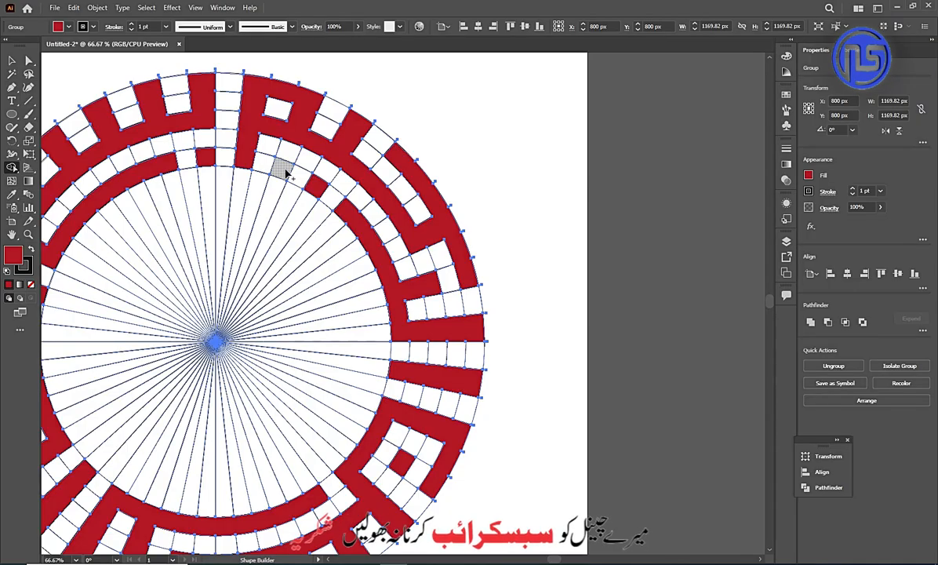
{"action": "left_click", "coordinate": [285, 172]}
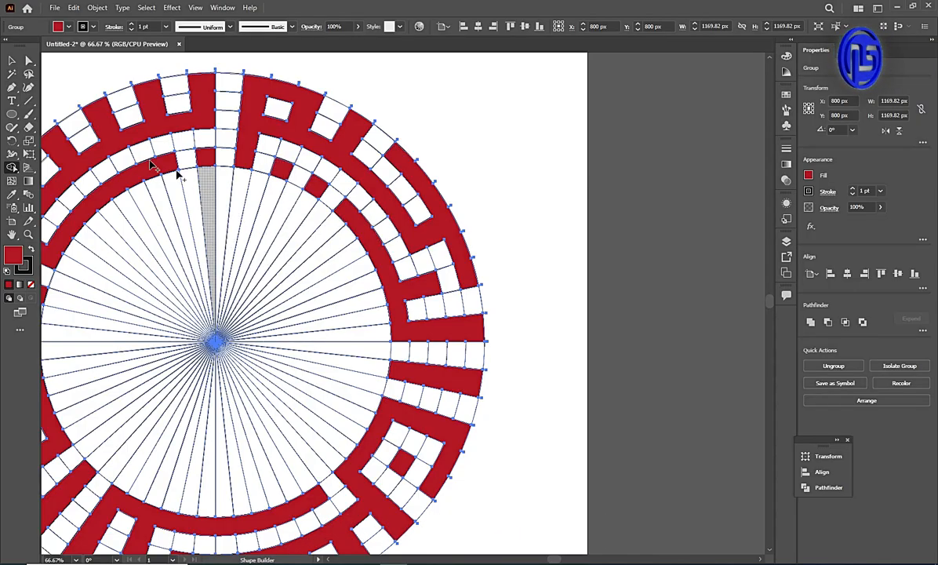
Select all dark-red shapes by color with the Magic Wand and move them off the grid, beyond the artboard's right edge.
{"action": "left_click", "coordinate": [13, 60]}
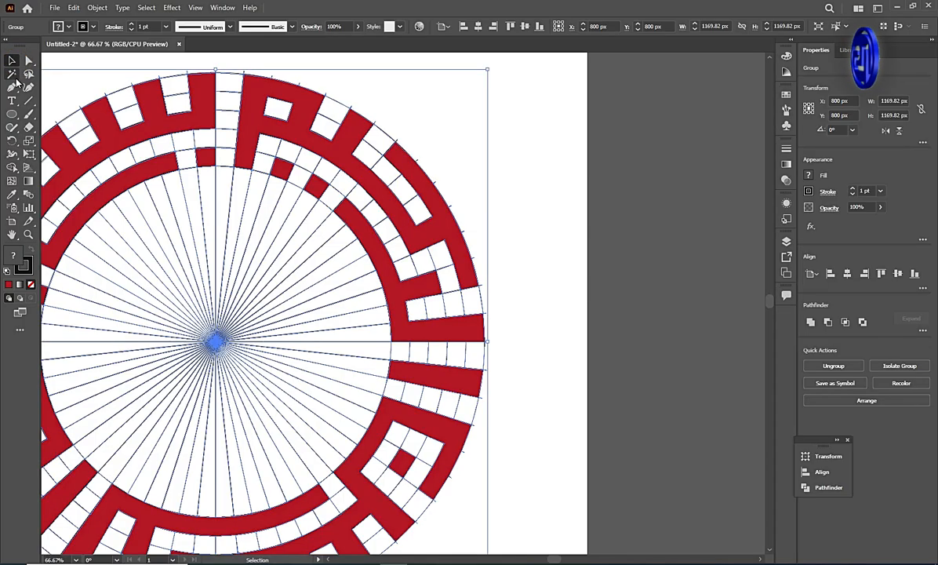
{"action": "left_click", "coordinate": [12, 75]}
{"action": "left_click", "coordinate": [208, 123]}
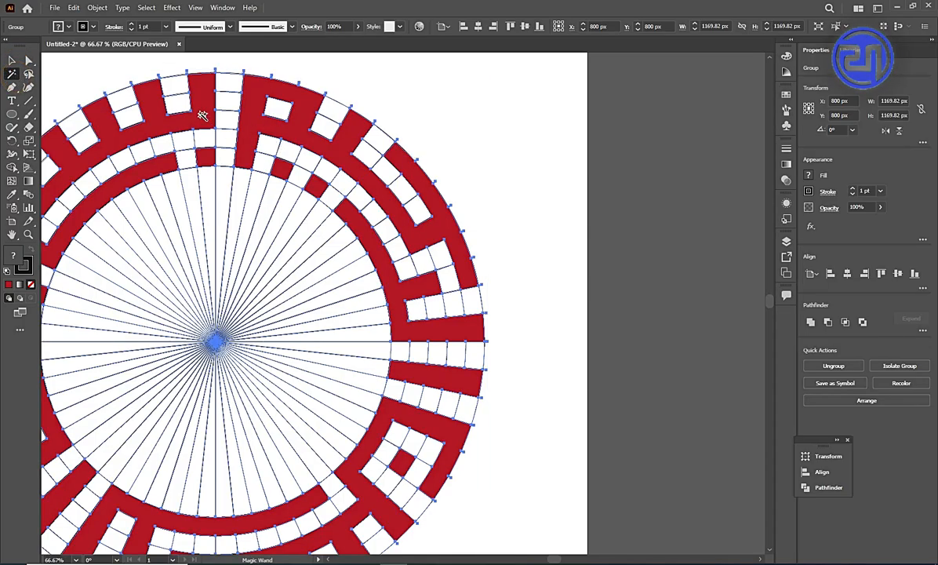
{"action": "left_click", "coordinate": [193, 110]}
{"action": "left_click", "coordinate": [12, 60]}
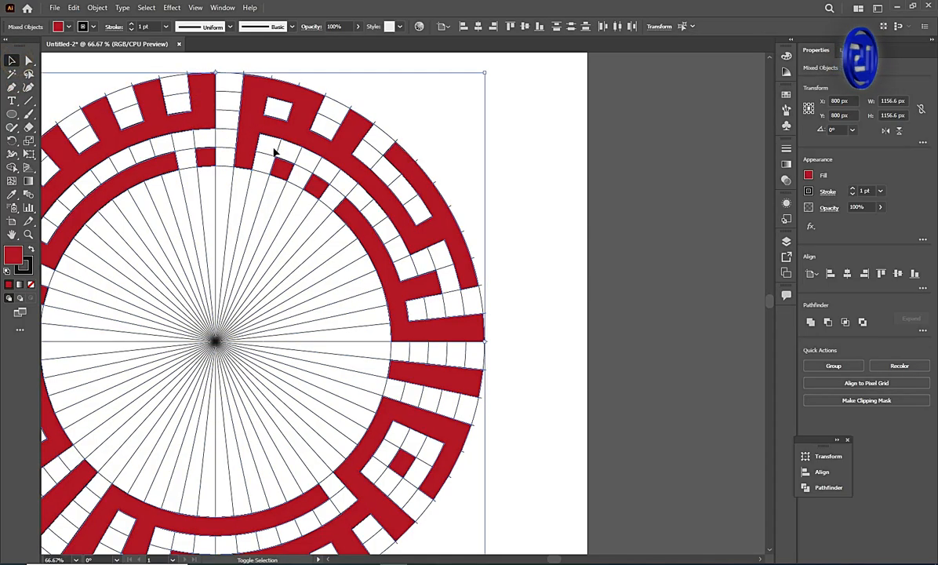
{"action": "scroll", "coordinate": [291, 153], "scroll_direction": "down", "scroll_amount": 5}
{"action": "key", "text": "ctrl+minus"}
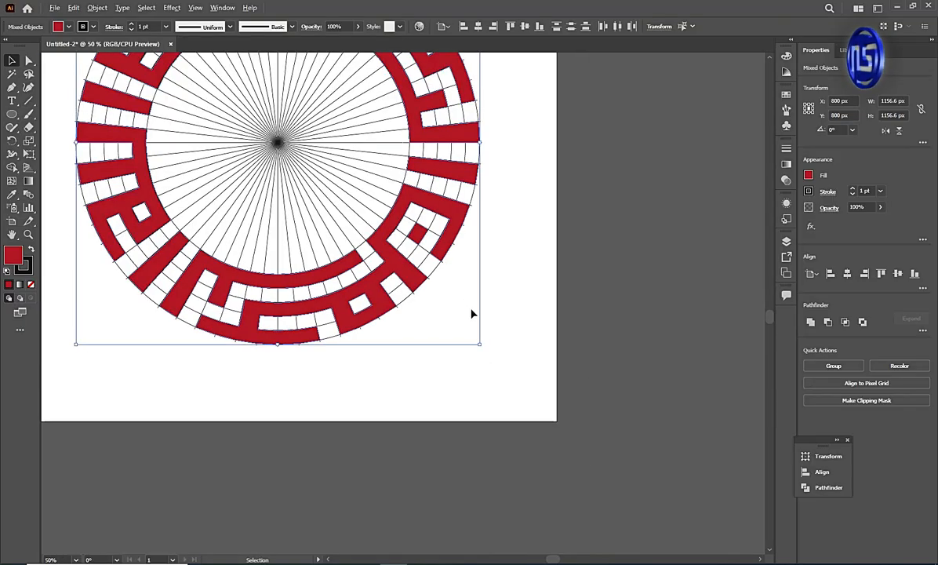
{"action": "key", "text": "ctrl+minus"}
{"action": "key", "text": "ctrl+minus"}
{"action": "key", "text": "ctrl+minus"}
{"action": "scroll", "coordinate": [388, 214], "scroll_direction": "up", "scroll_amount": 1}
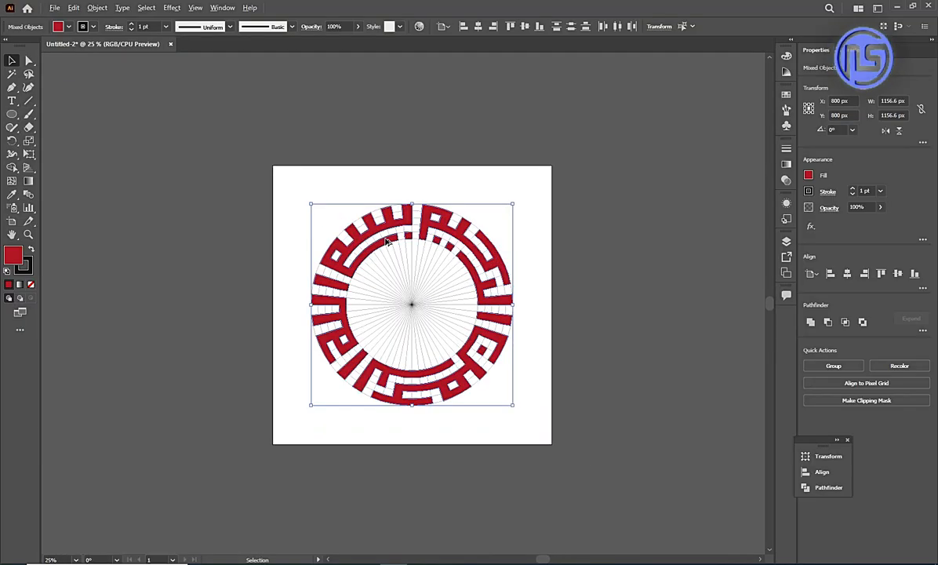
{"action": "left_click_drag", "start_coordinate": [408, 220], "coordinate": [651, 206]}
Ungroup the artwork and delete the leftover circular grid from the artboard.
{"action": "left_click_drag", "start_coordinate": [295, 184], "coordinate": [529, 442]}
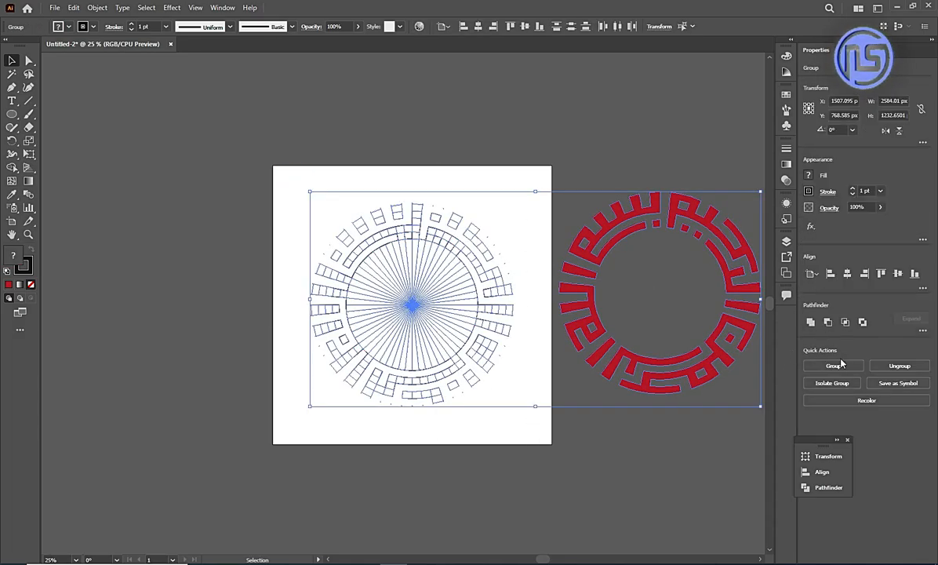
{"action": "left_click", "coordinate": [883, 367]}
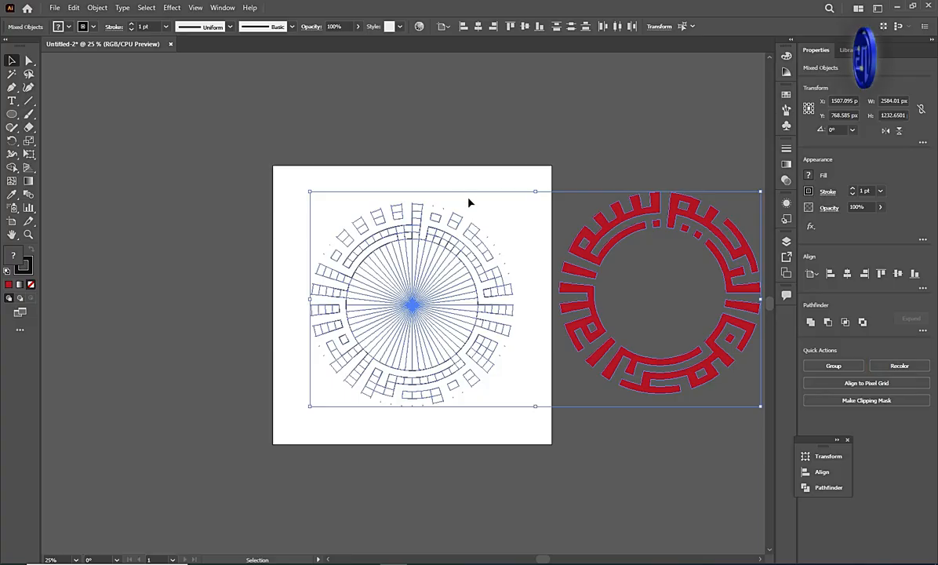
{"action": "left_click", "coordinate": [352, 188]}
{"action": "left_click_drag", "start_coordinate": [300, 187], "coordinate": [525, 419]}
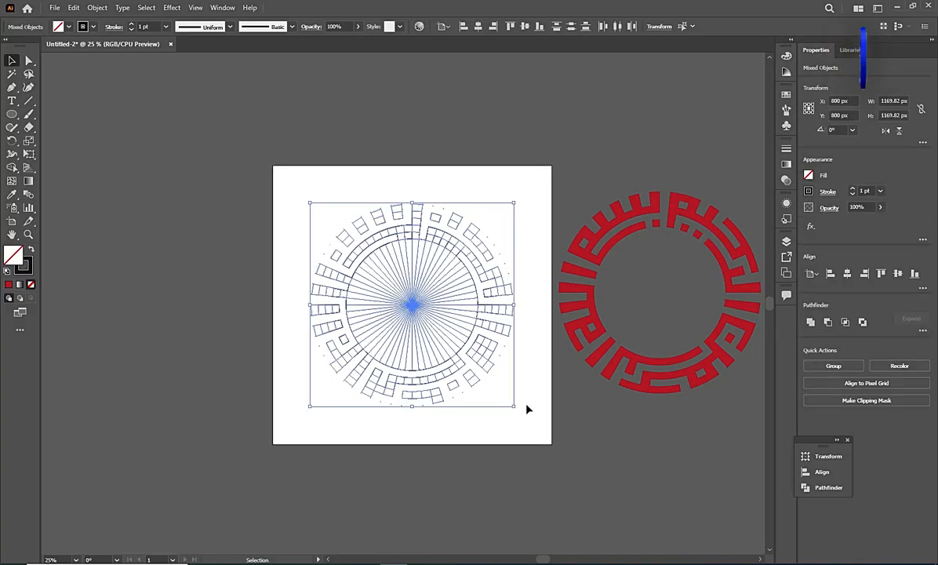
{"action": "key", "text": "Delete"}
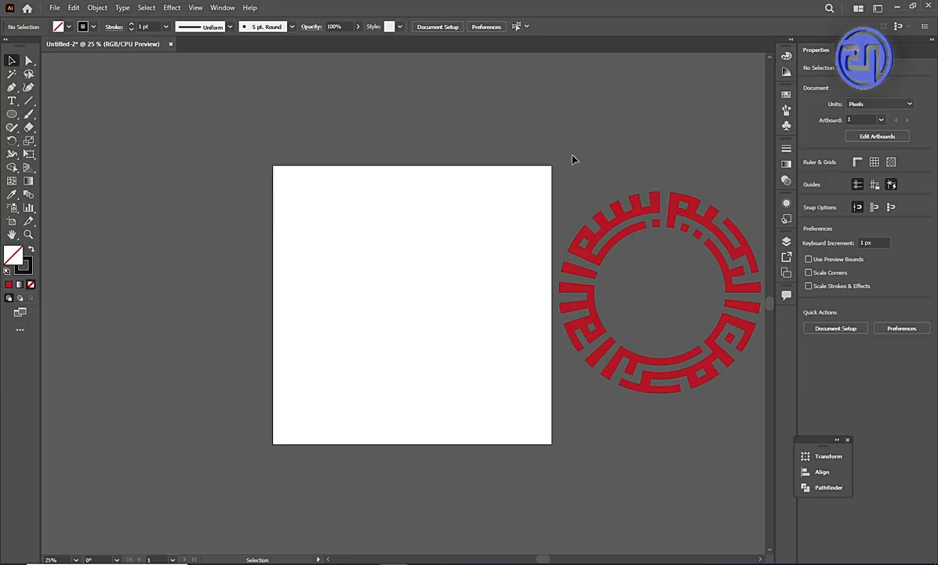
Group all the red ring shapes and center the group horizontally and vertically on the artboard.
{"action": "left_click_drag", "start_coordinate": [573, 159], "coordinate": [672, 424]}
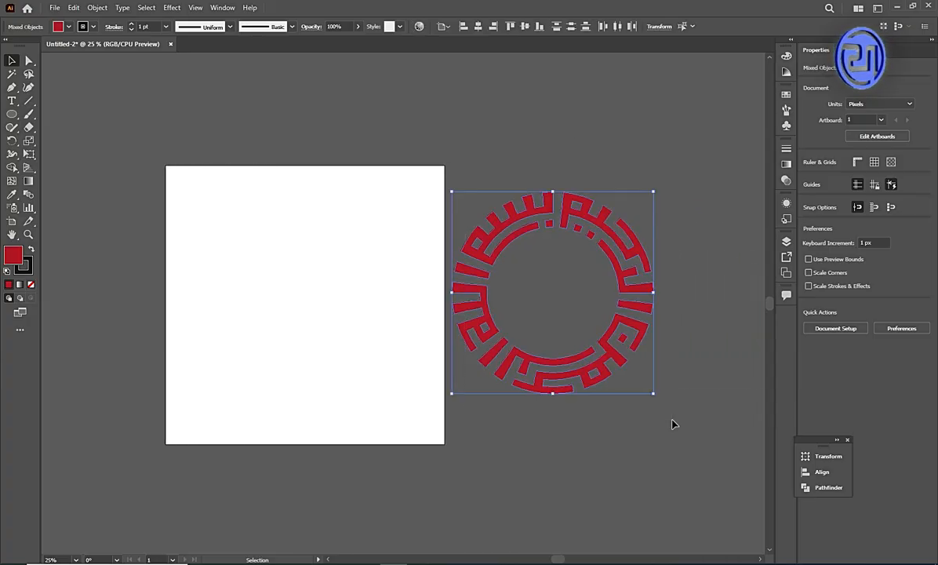
{"action": "left_click", "coordinate": [833, 364]}
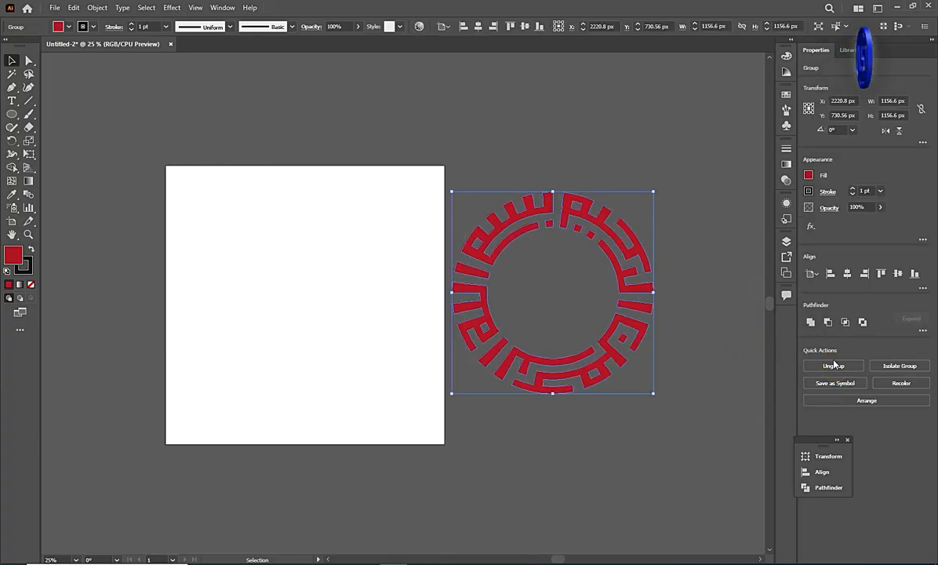
{"action": "left_click", "coordinate": [847, 276]}
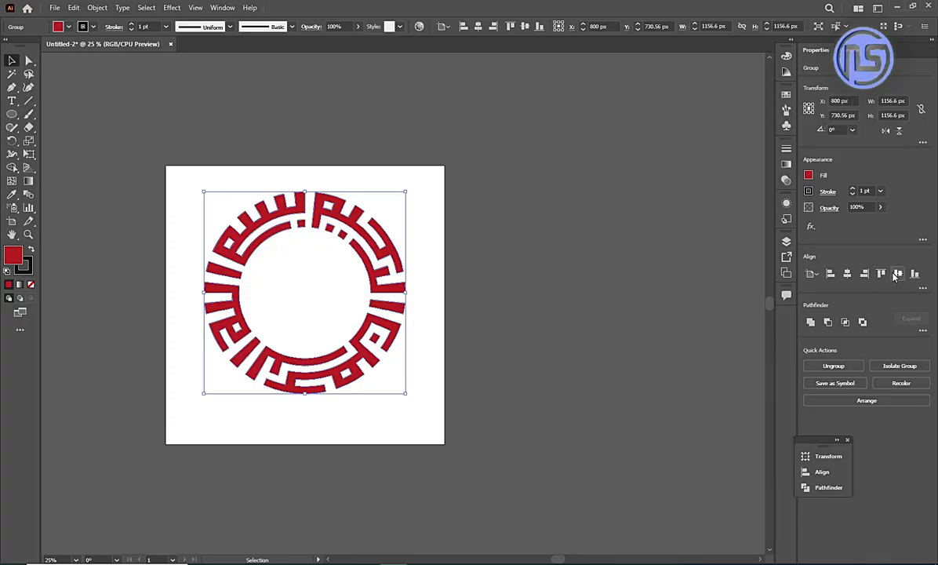
{"action": "left_click", "coordinate": [896, 274]}
Give the ring group a yellow fill with no stroke, and deselect it.
{"action": "left_click", "coordinate": [809, 174]}
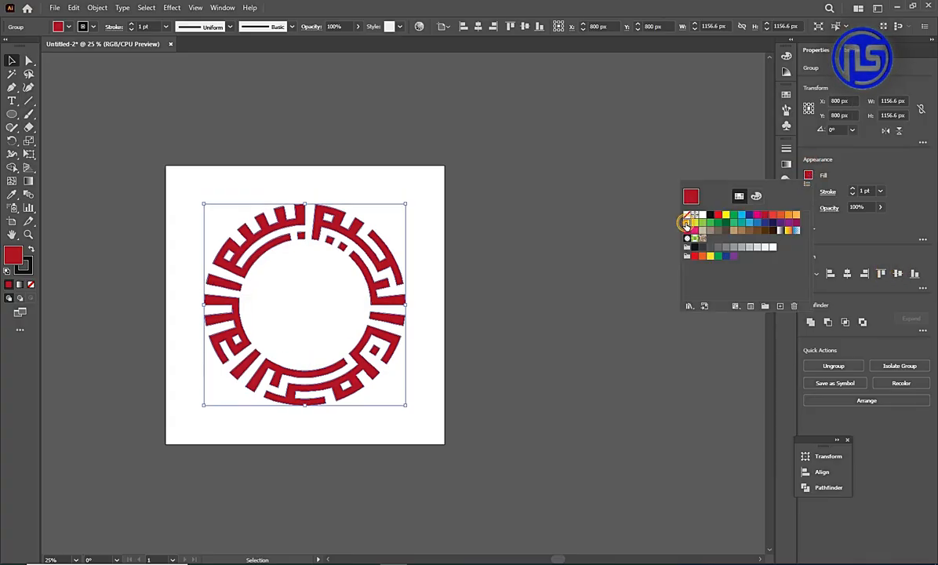
{"action": "left_click", "coordinate": [687, 223]}
{"action": "left_click", "coordinate": [530, 222]}
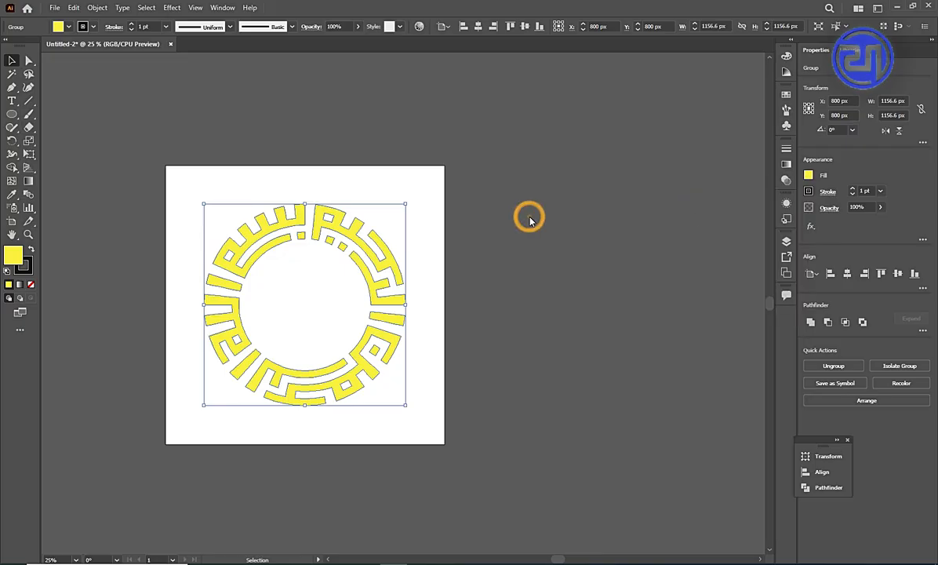
{"action": "left_click", "coordinate": [807, 193]}
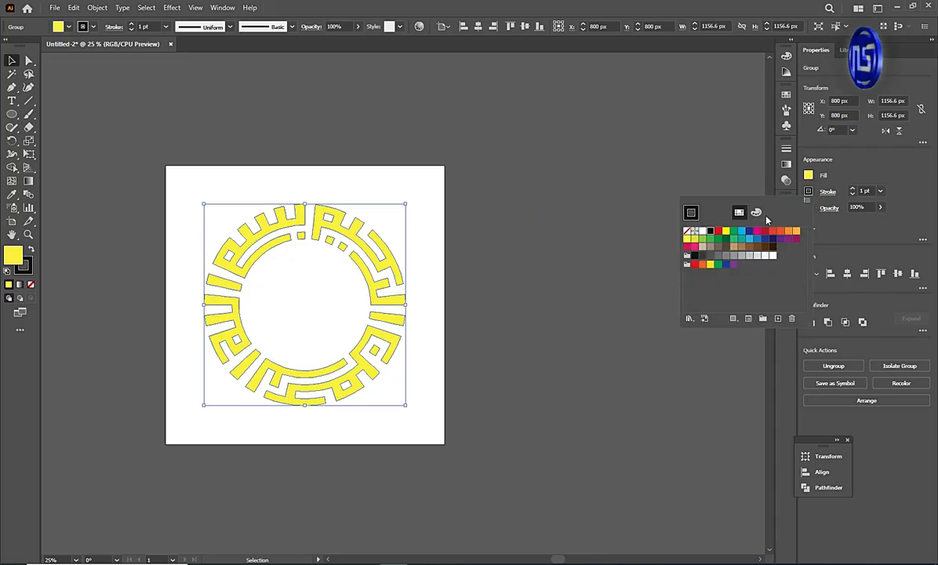
{"action": "left_click", "coordinate": [688, 233]}
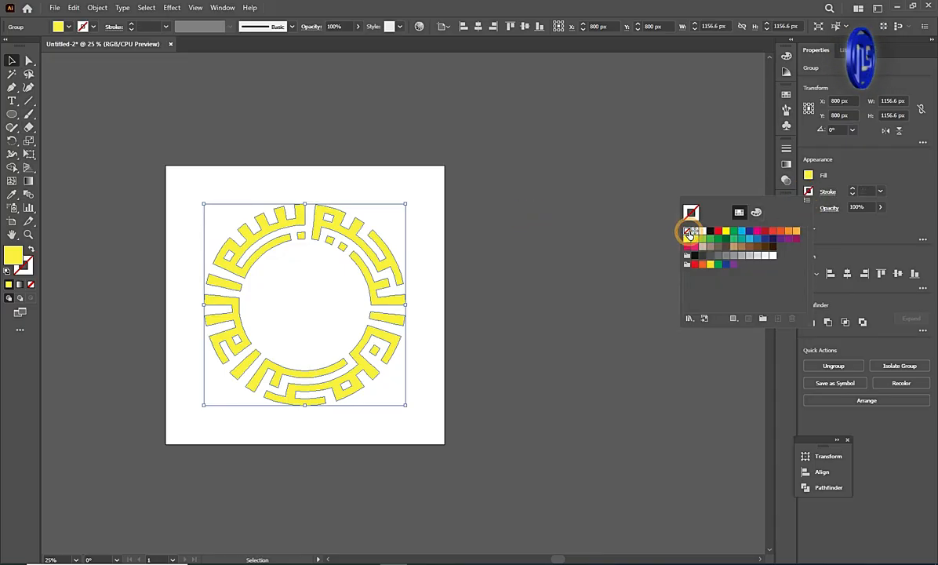
{"action": "left_click", "coordinate": [425, 205]}
{"action": "left_click", "coordinate": [426, 205]}
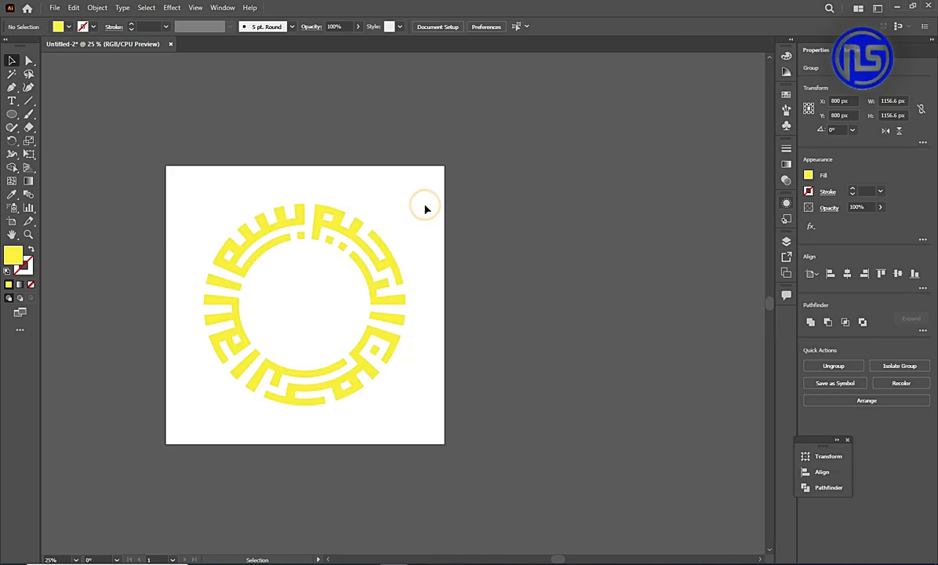
Paste the dark radial-gradient rectangle, send it behind the yellow ring, and enlarge it to cover the 1600 × 1600 px artboard.
{"action": "key", "text": "ctrl+v"}
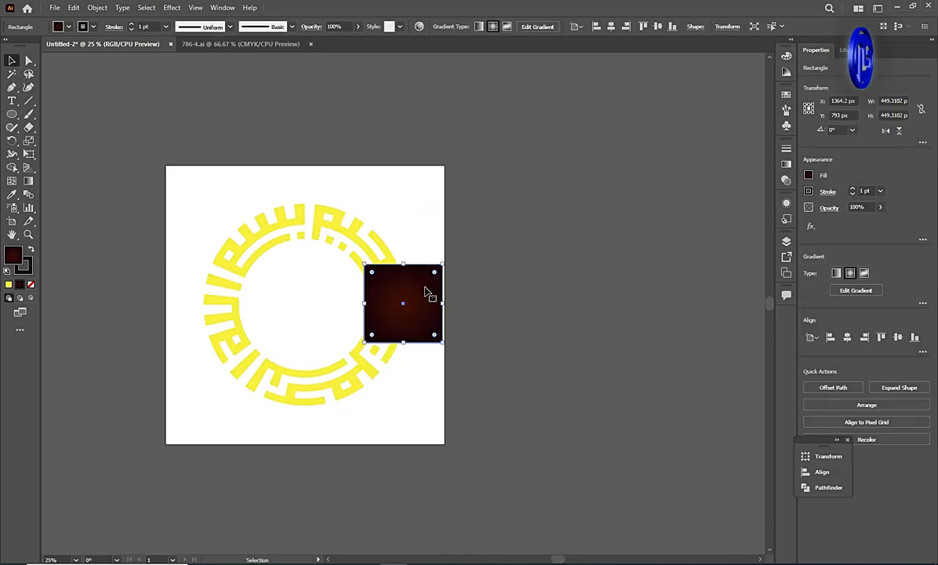
{"action": "key", "text": "a"}
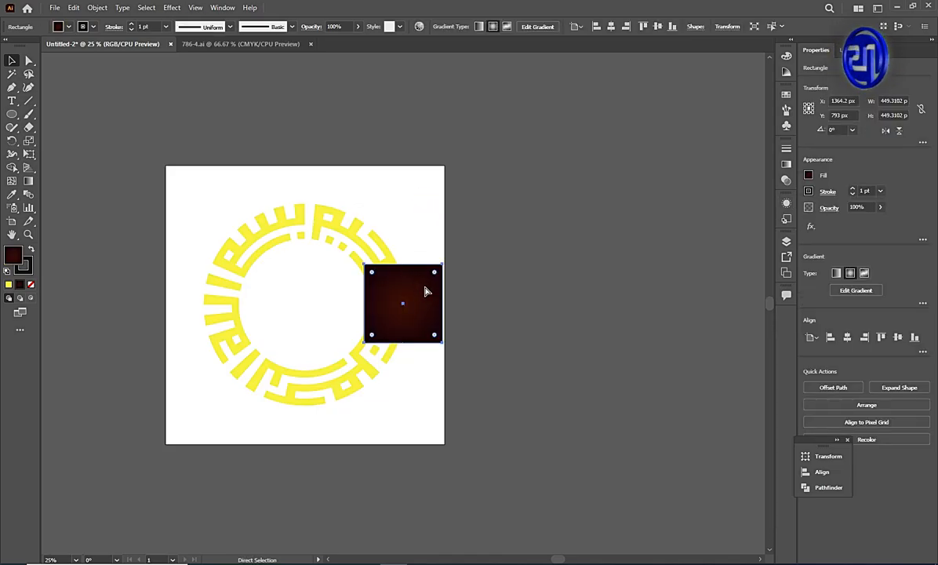
{"action": "key", "text": "ctrl+shift+bracketleft"}
{"action": "key", "text": "v"}
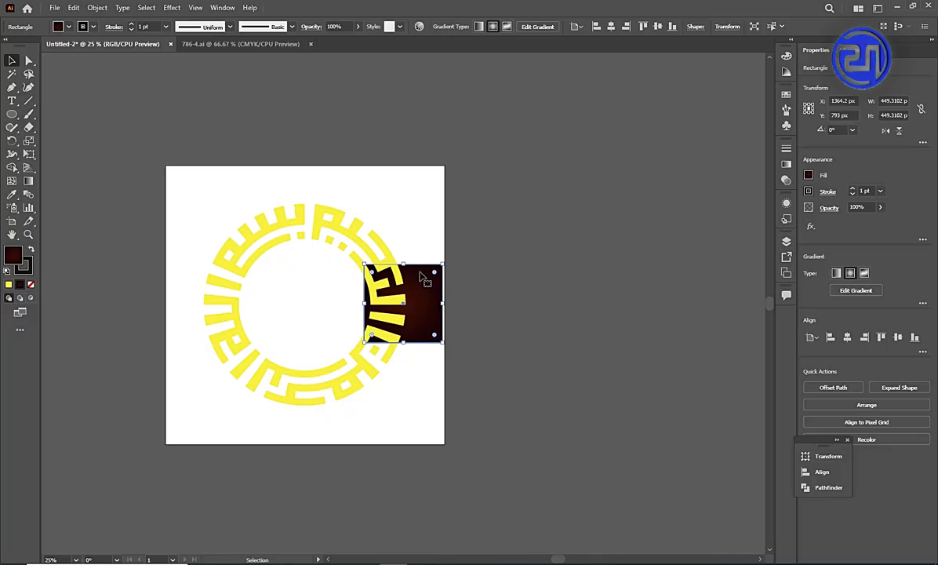
{"action": "left_click_drag", "start_coordinate": [364, 263], "coordinate": [163, 164]}
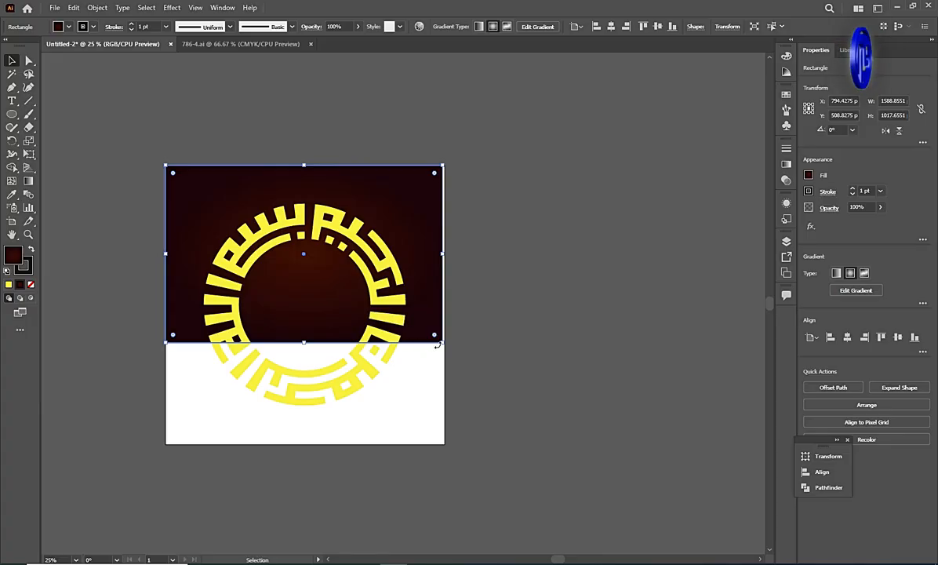
{"action": "left_click_drag", "start_coordinate": [442, 344], "coordinate": [444, 447]}
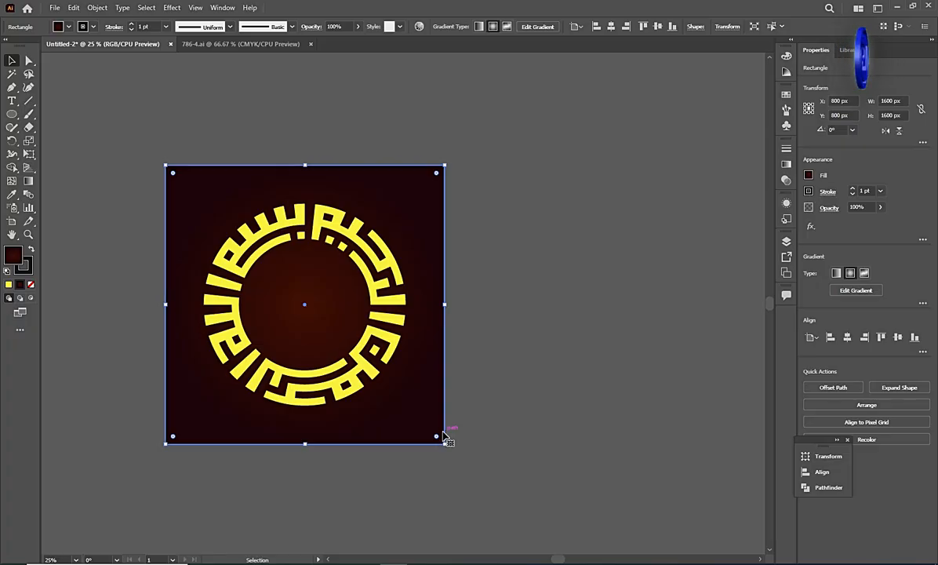
{"action": "left_click", "coordinate": [13, 58]}
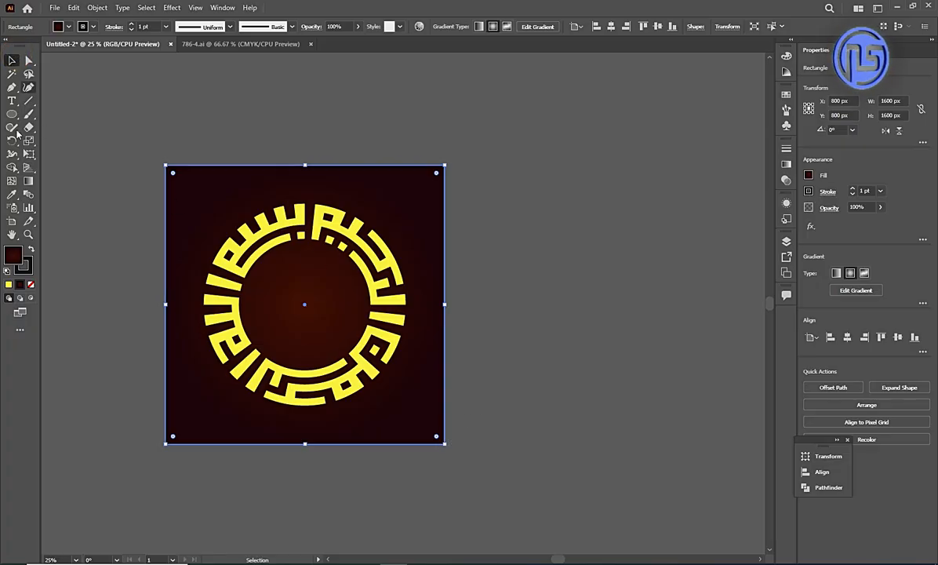
{"action": "left_click", "coordinate": [29, 235]}
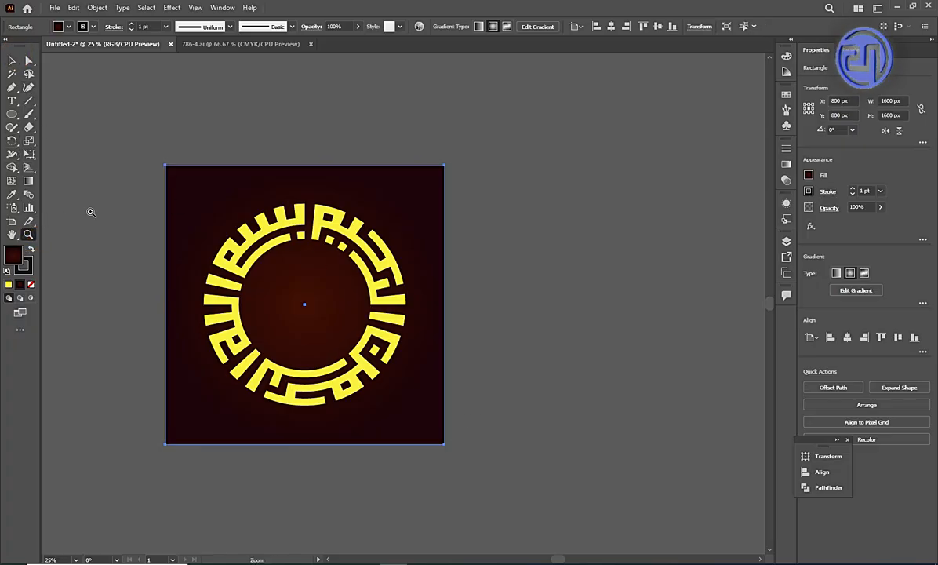
{"action": "left_click_drag", "start_coordinate": [157, 160], "coordinate": [449, 454]}
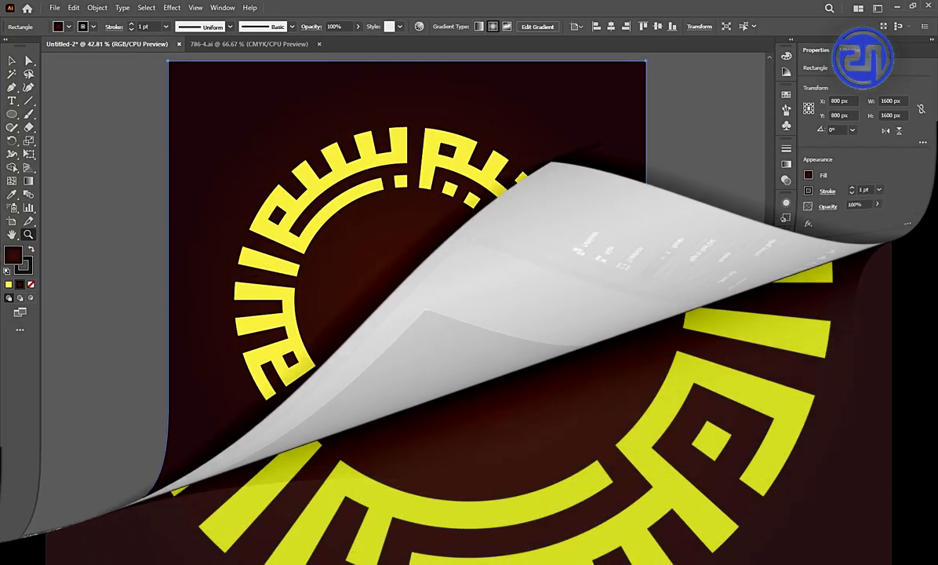